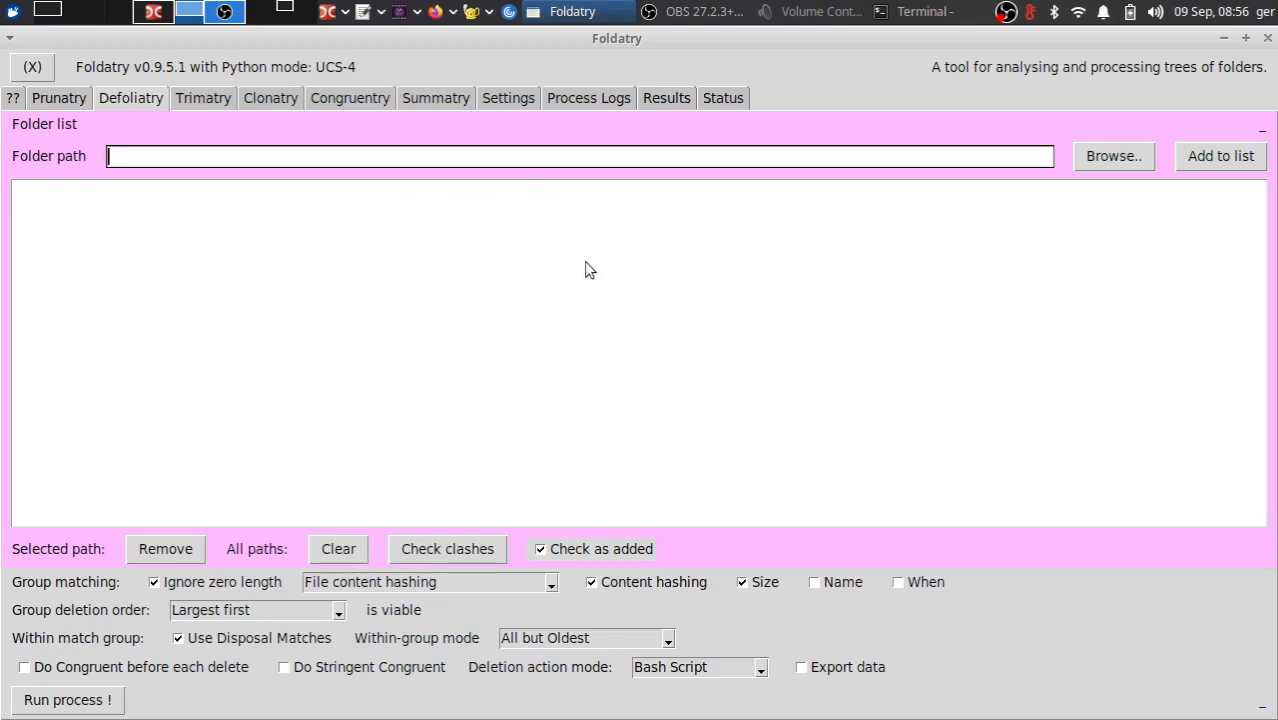
- Add the folder dev_tests/Test_Defoliatry/TestRunWith/SelectThisFolder/Base from the home directory to the folder list
left_click(614, 303)
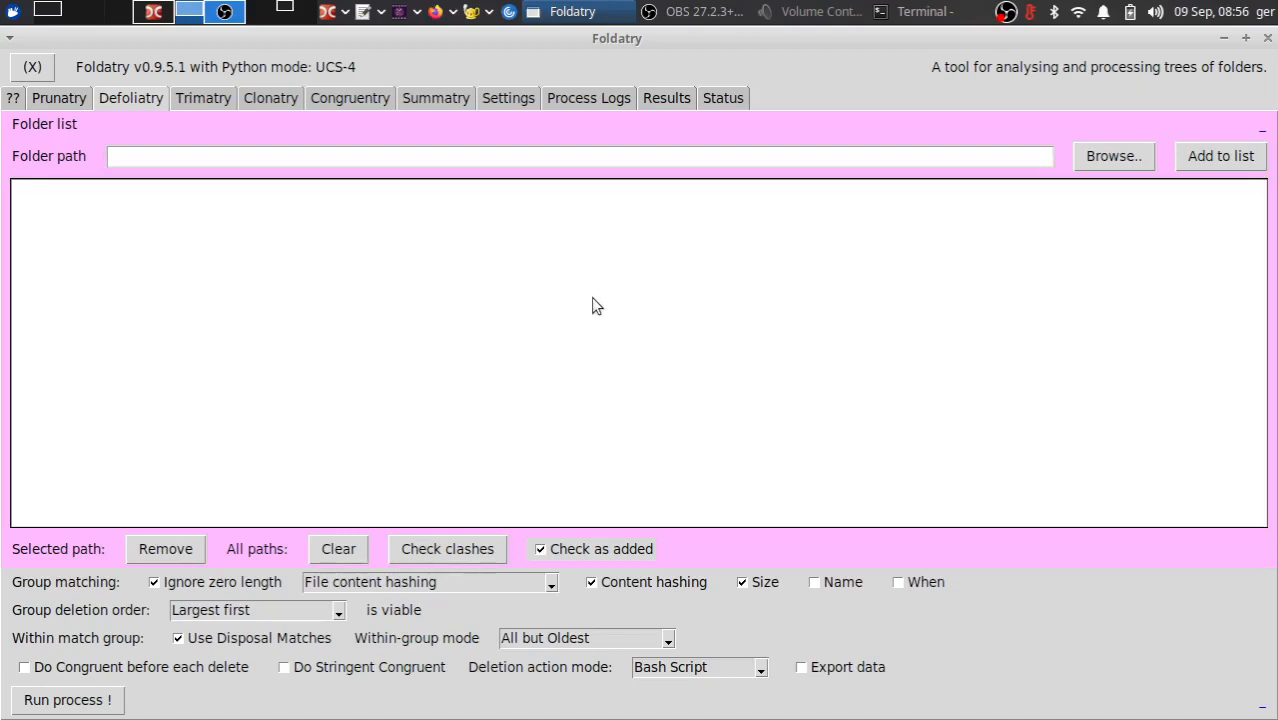
left_click(1101, 161)
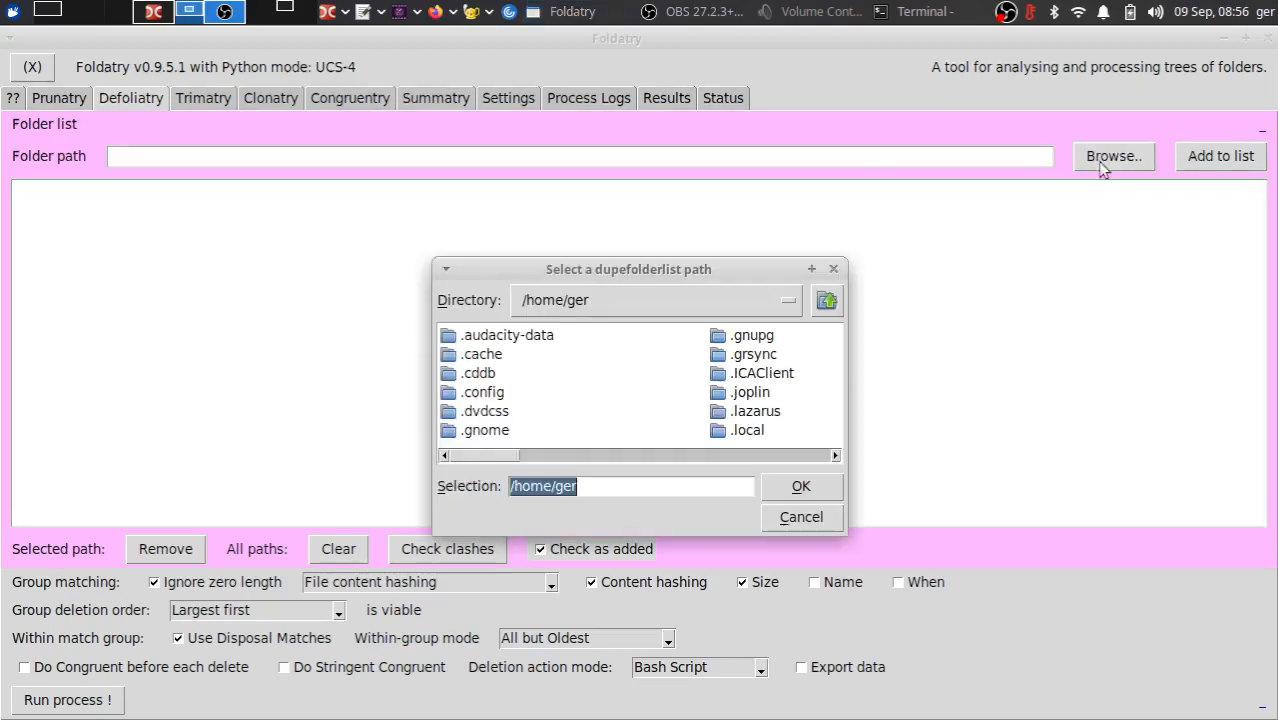
left_click(739, 456)
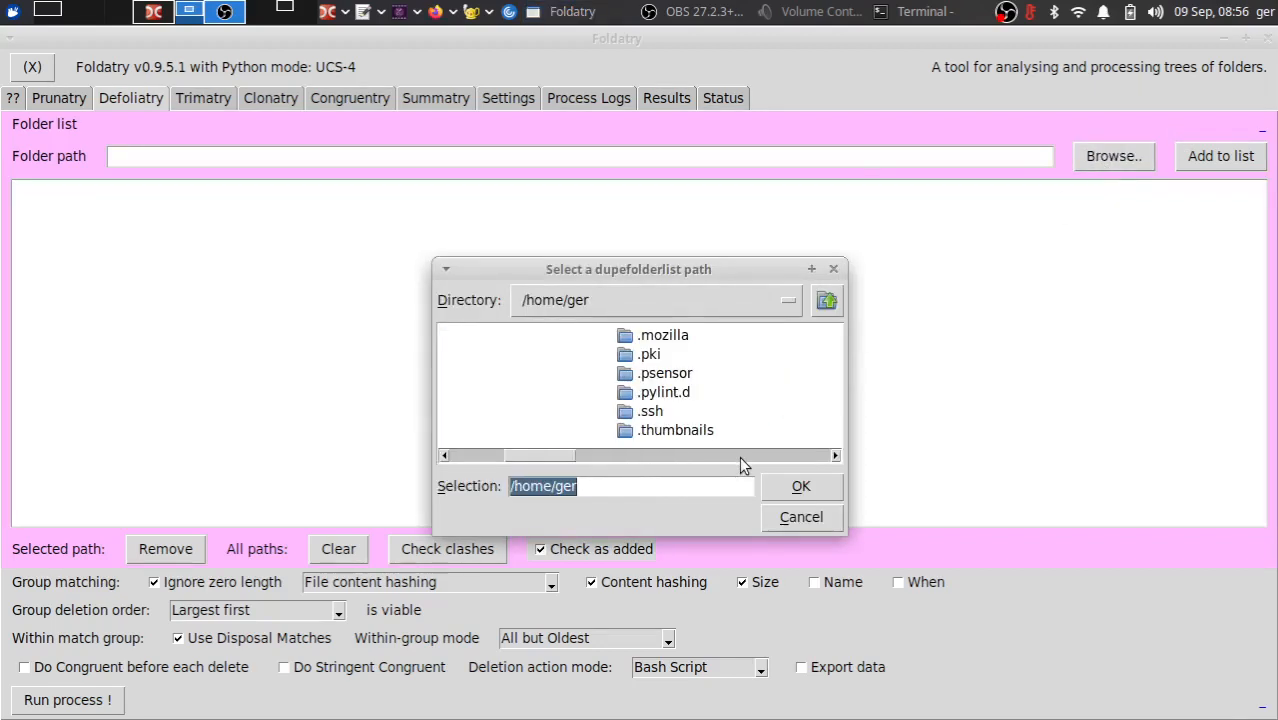
left_click(549, 455)
double_click(730, 373)
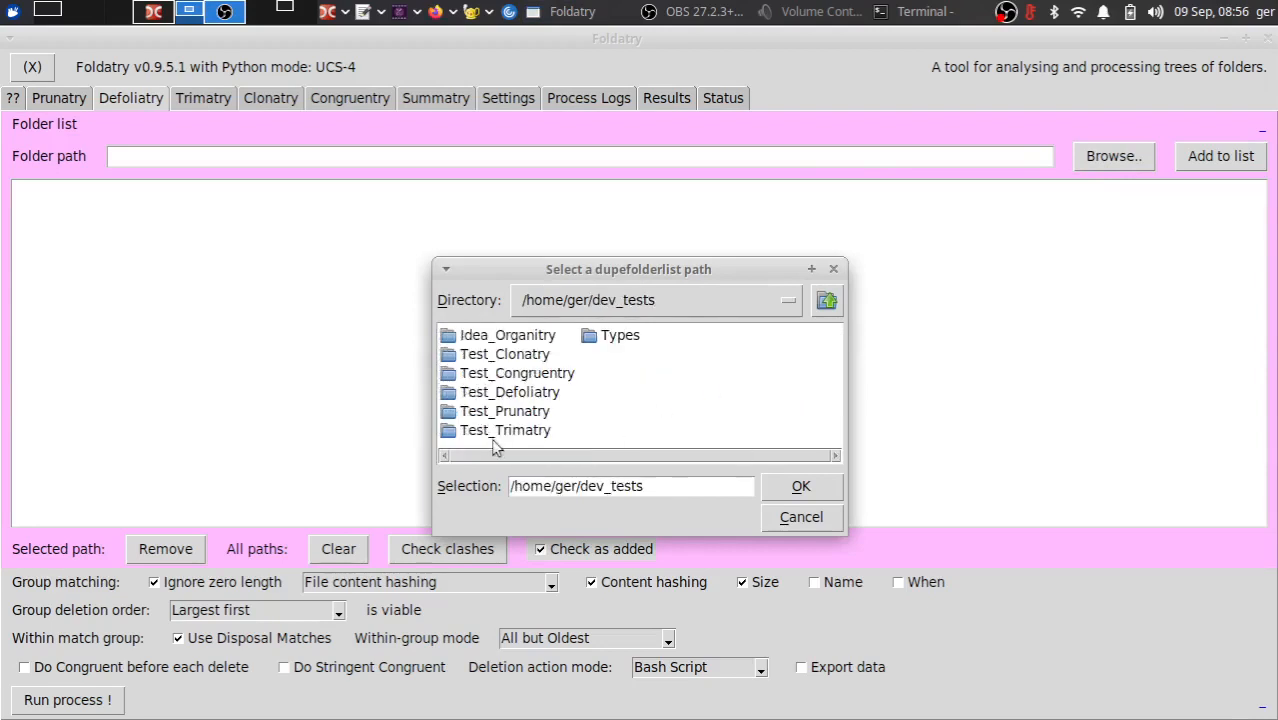
left_click(481, 396)
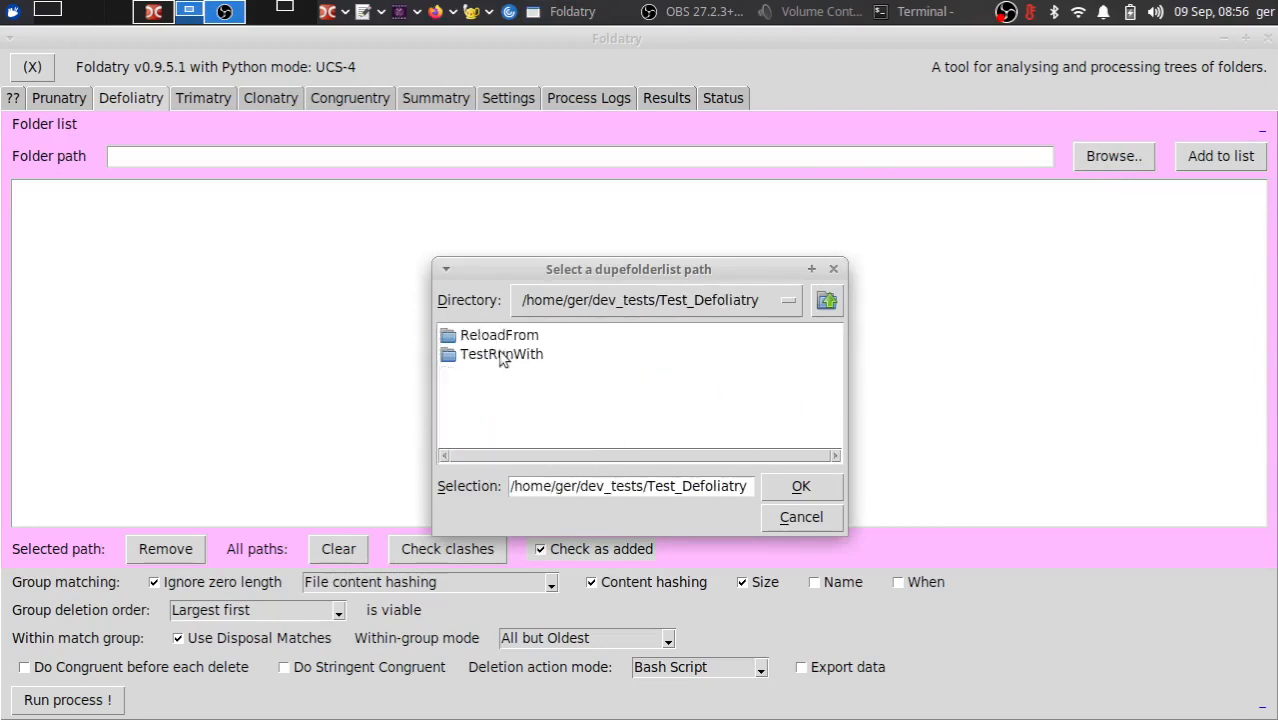
left_click(497, 358)
double_click(497, 356)
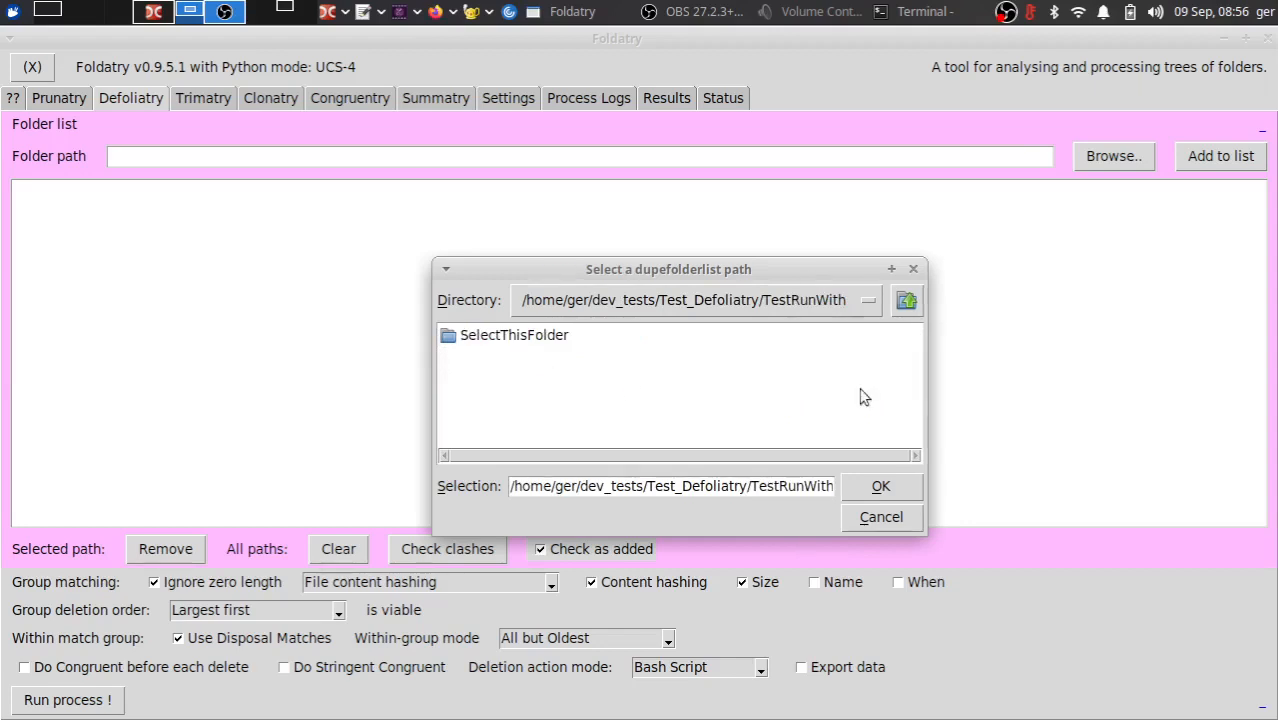
double_click(516, 340)
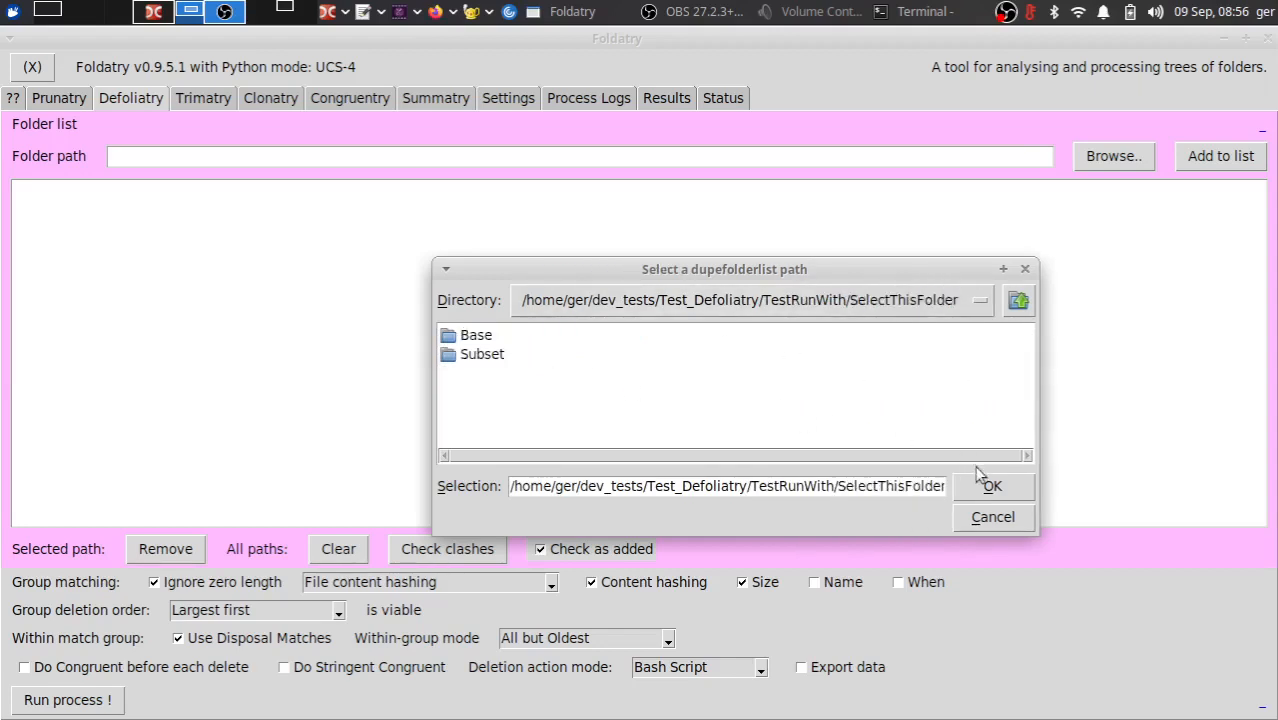
double_click(476, 340)
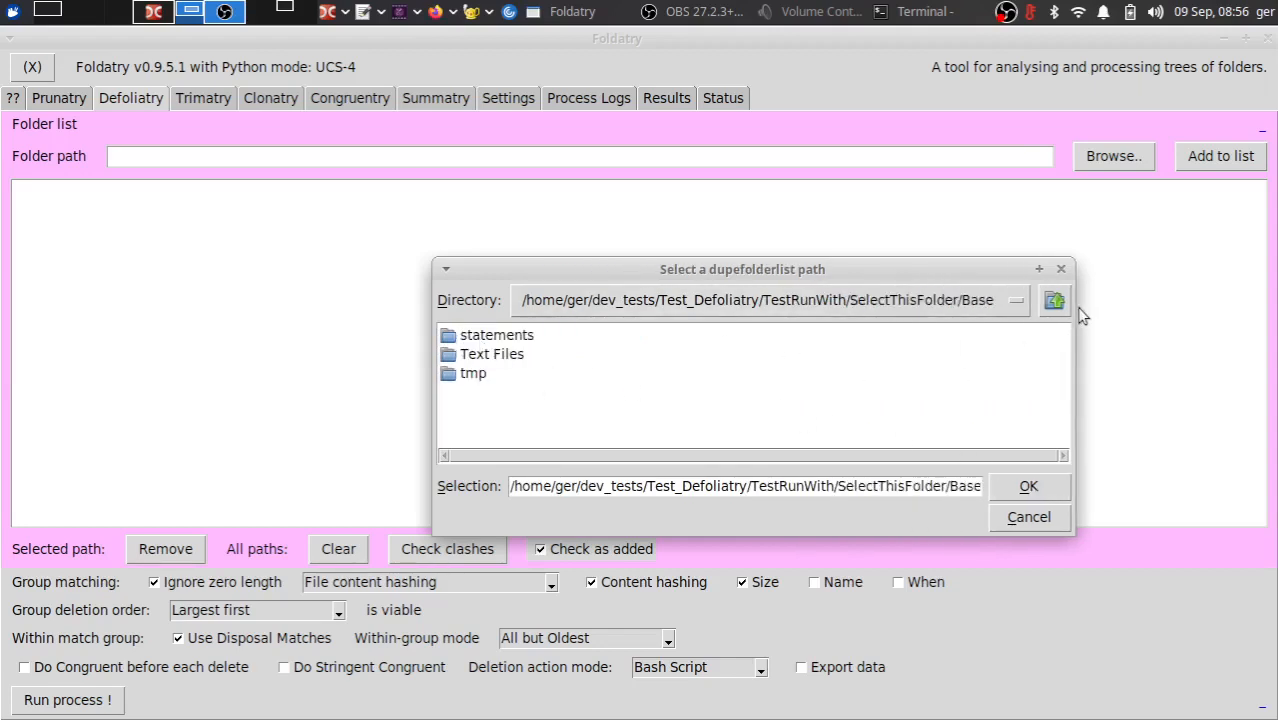
left_click(1026, 485)
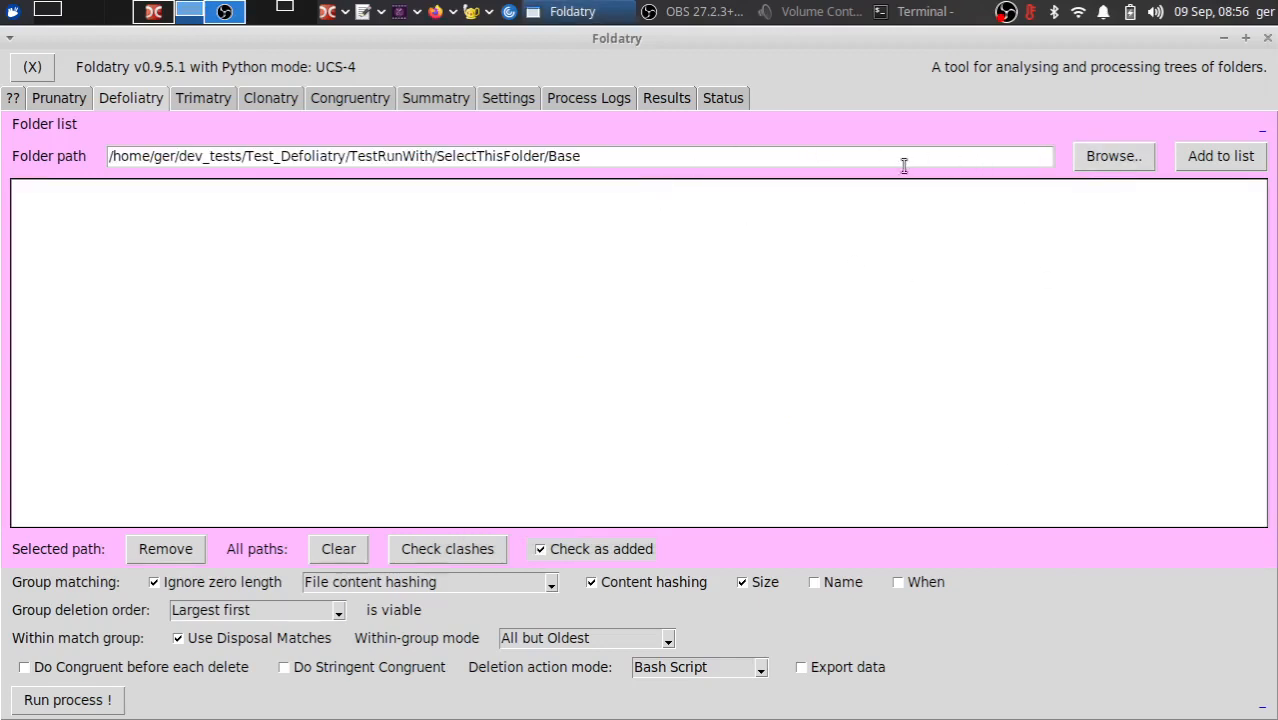
left_click(643, 155)
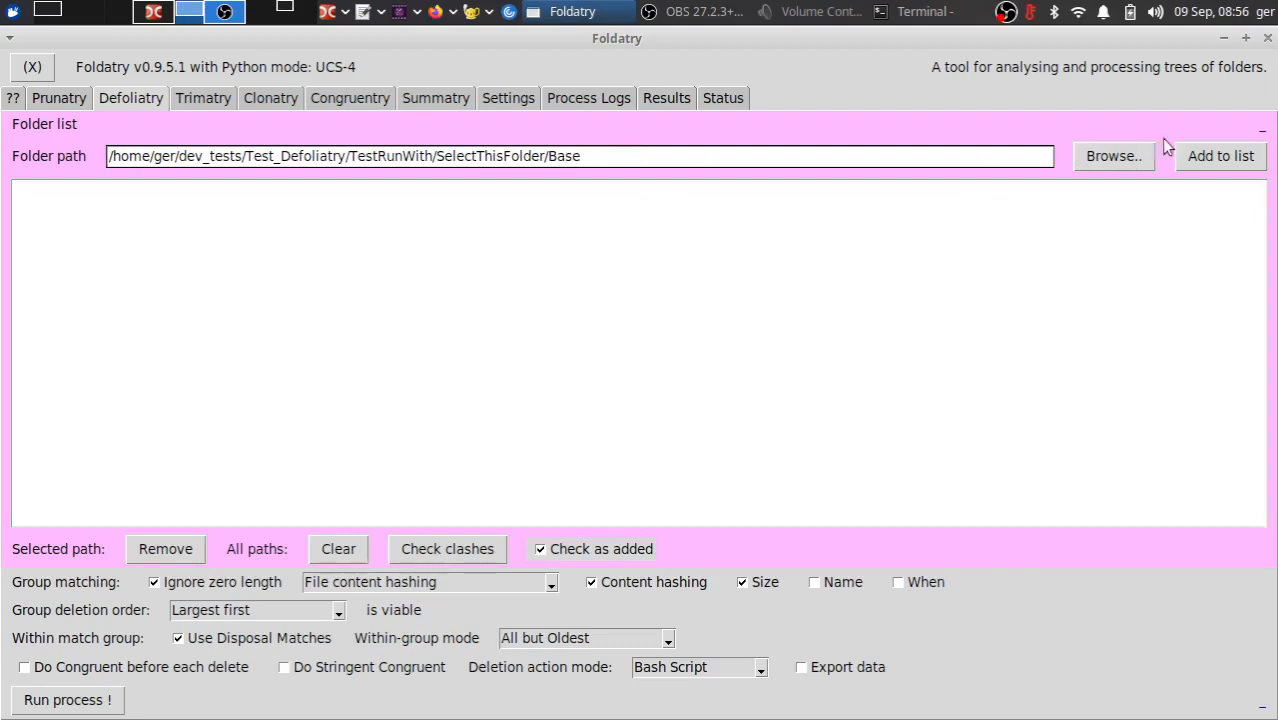
left_click(1212, 160)
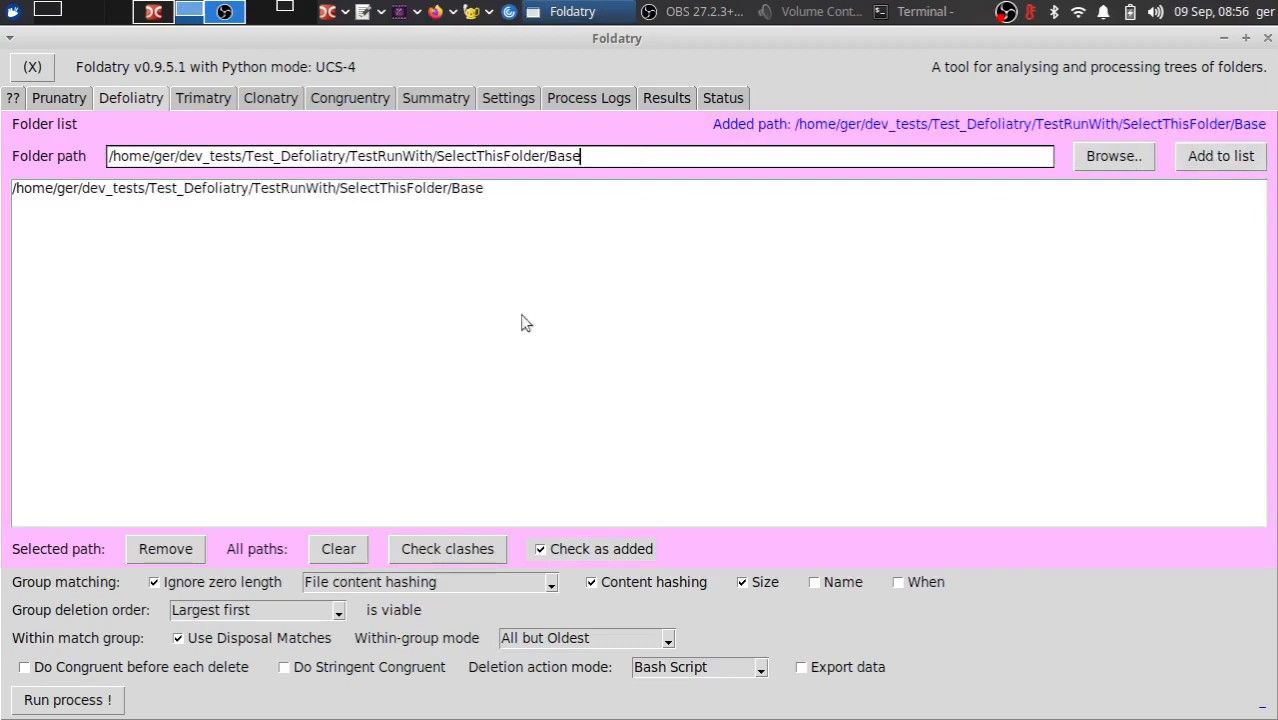
- Choose the Text Files subfolder of Base as the folder path and try to add it to the list
left_click(1090, 164)
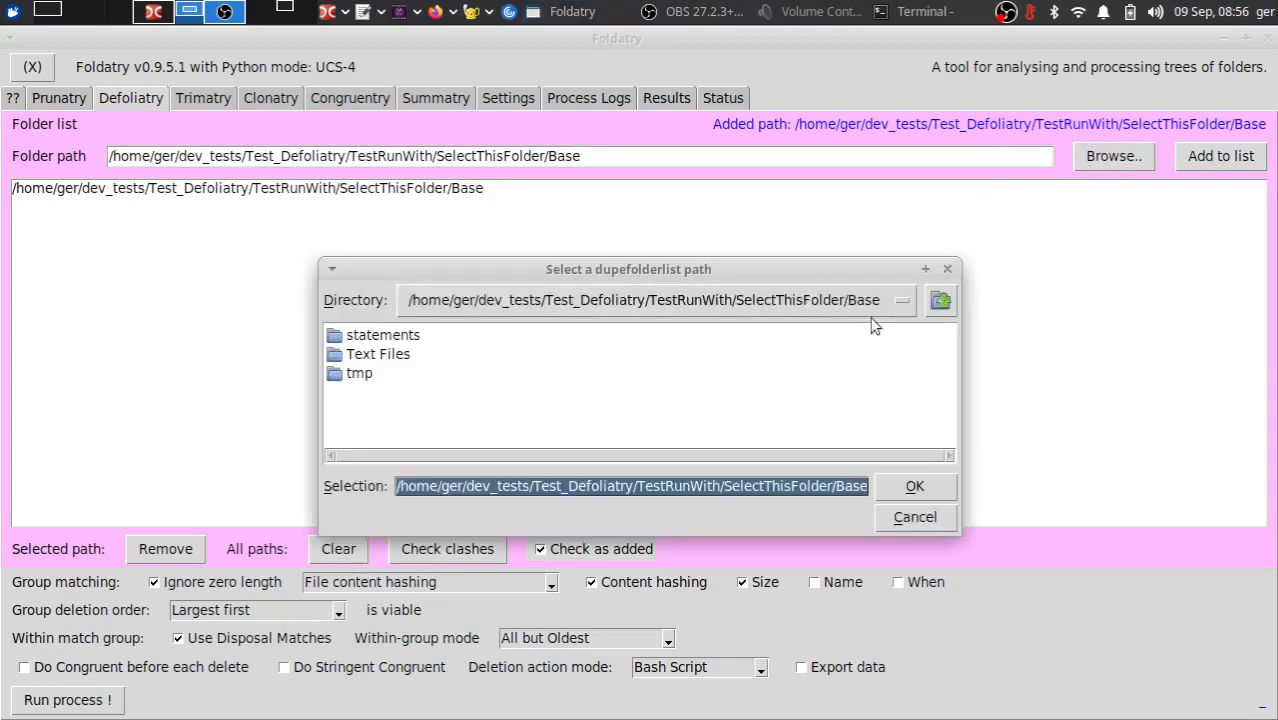
double_click(365, 356)
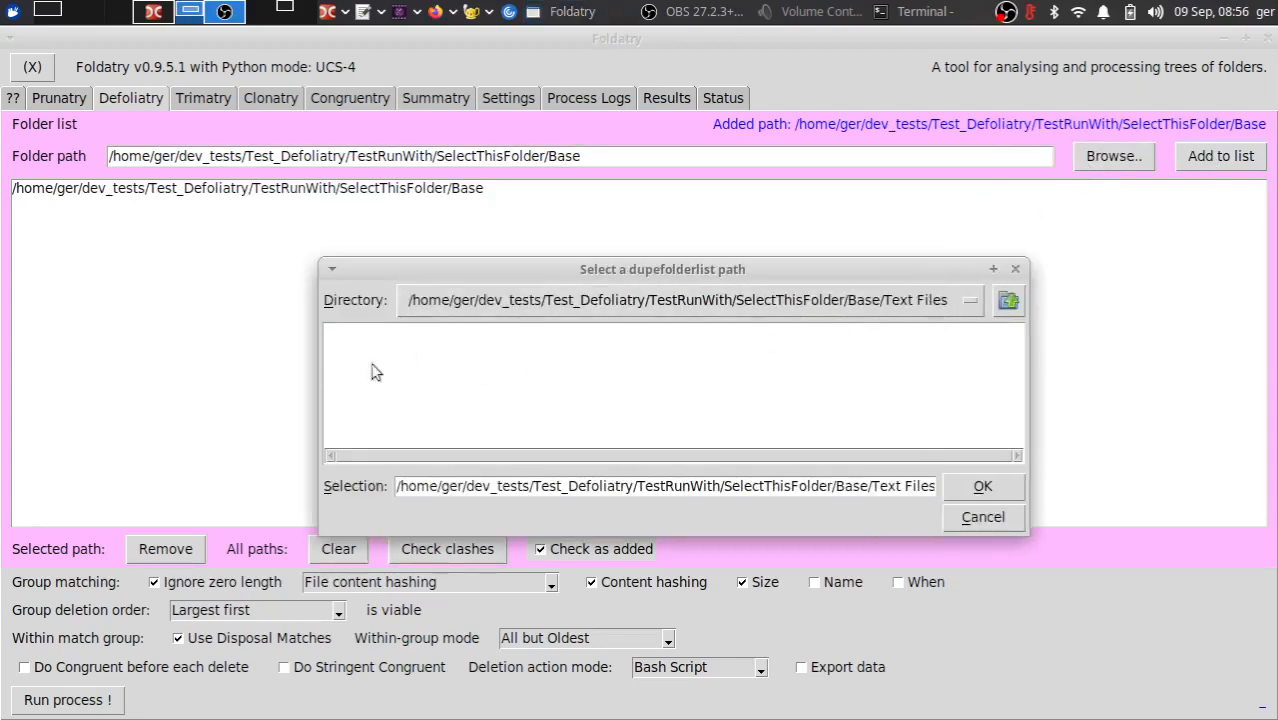
left_click(970, 497)
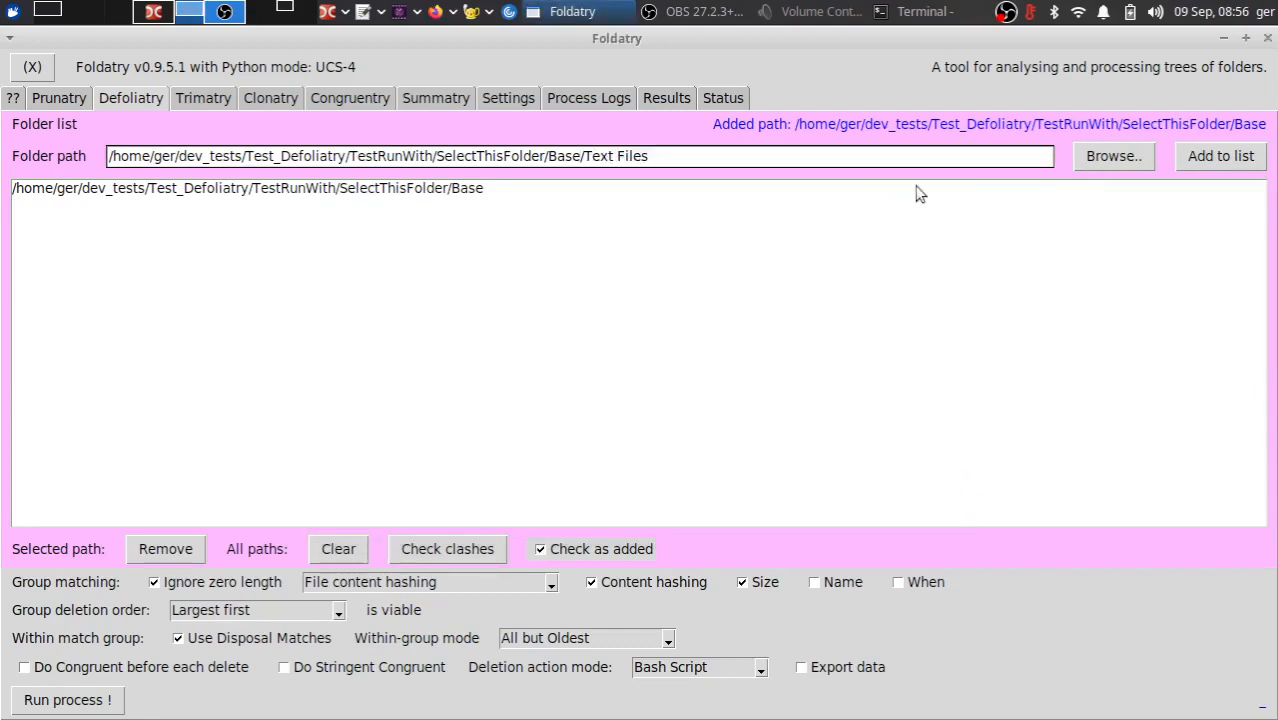
left_click(1196, 162)
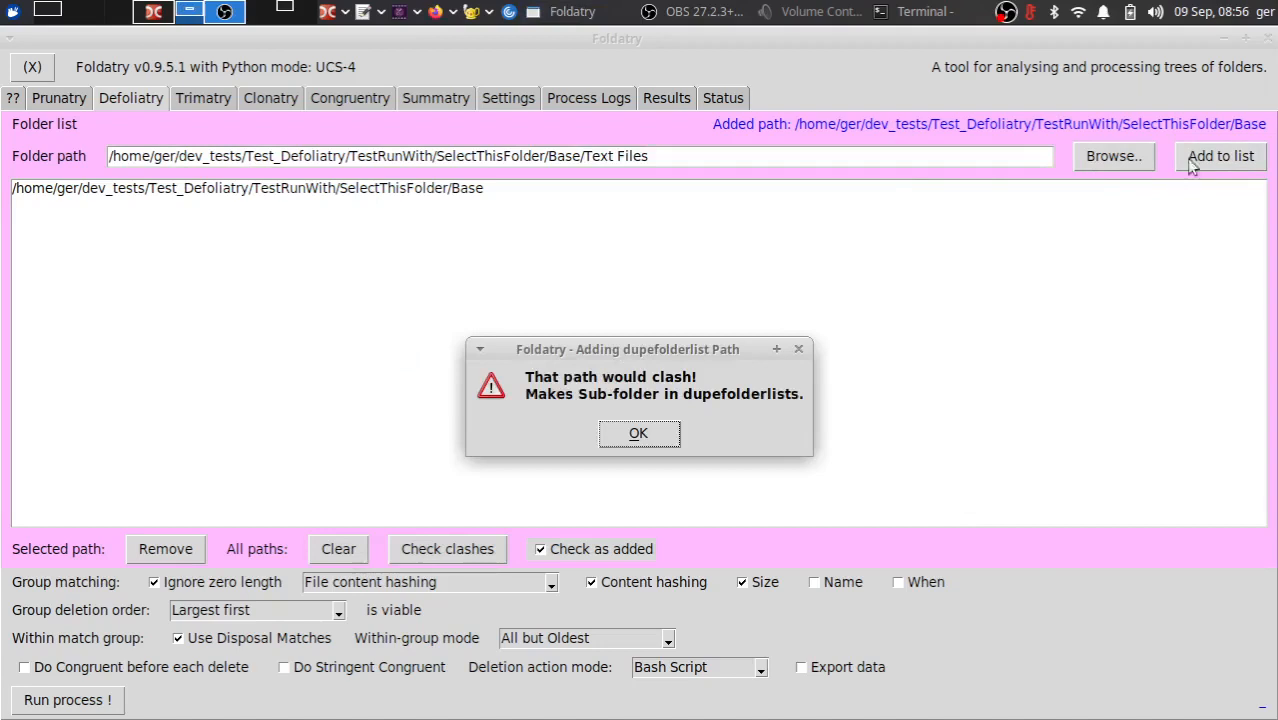
left_click(630, 434)
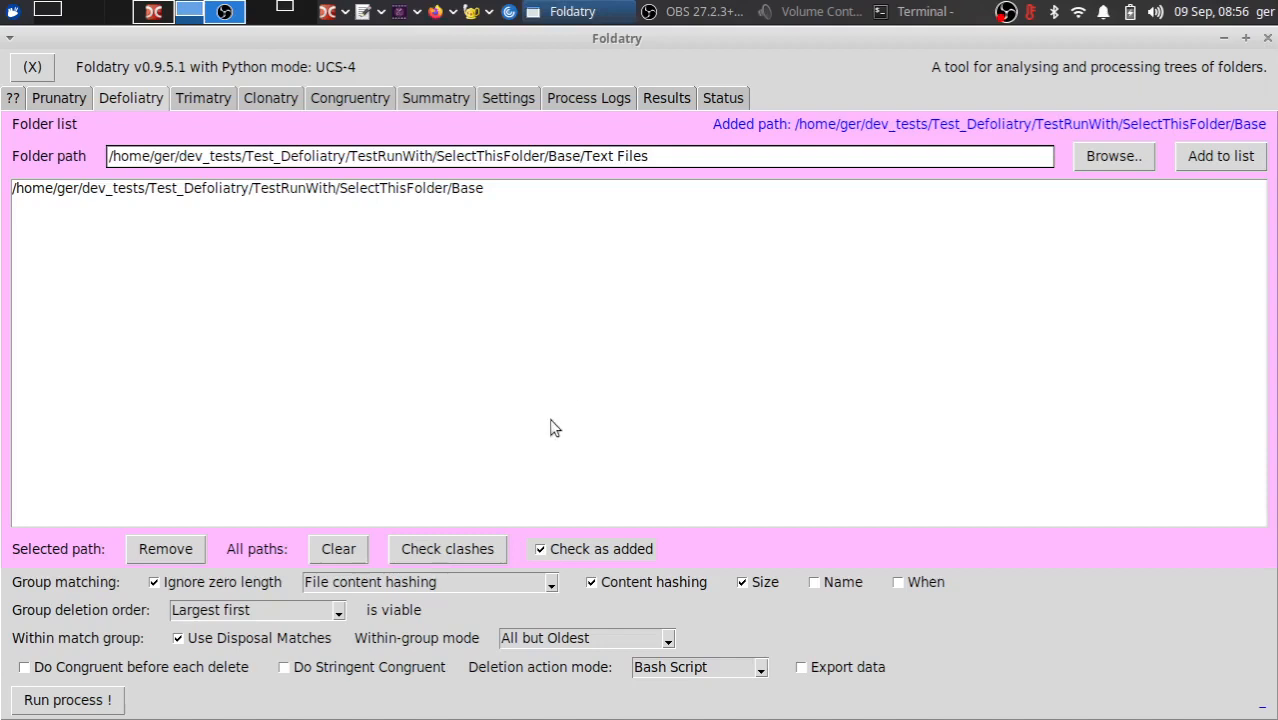
- Disable Check as added to add the Base/Text Files path, and check the folder list for clashes
left_click(577, 551)
left_click(1199, 157)
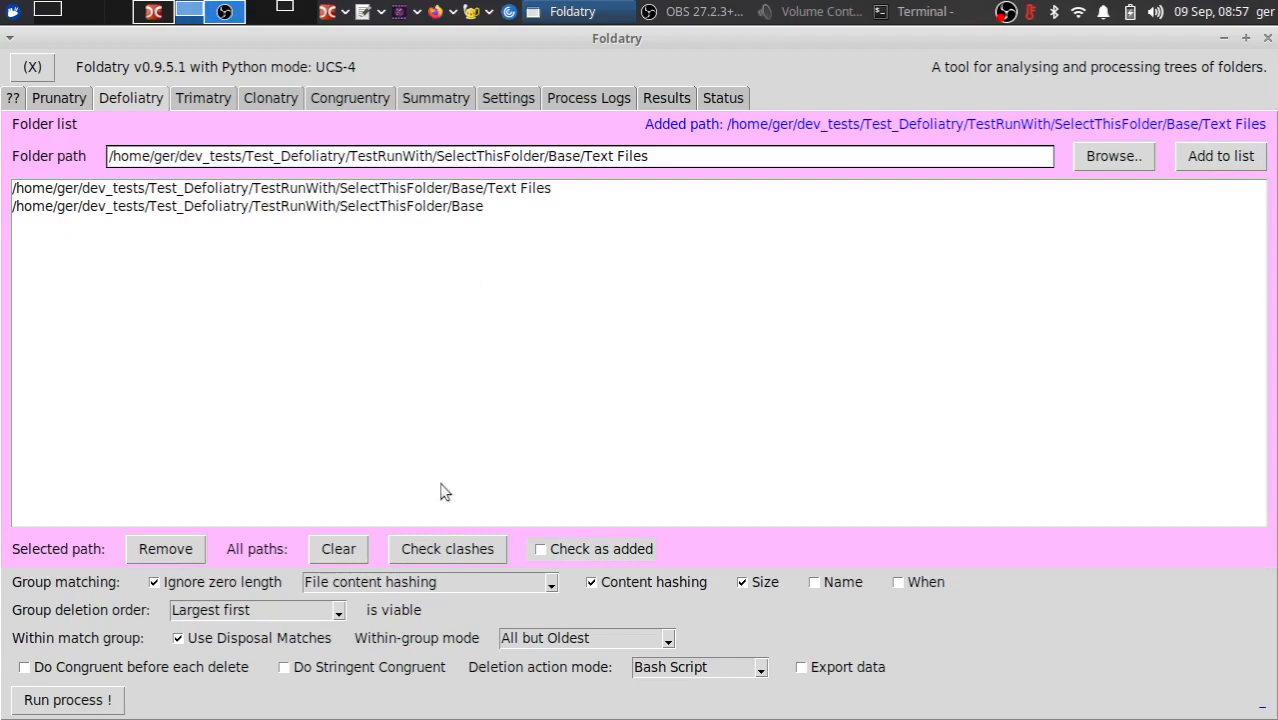
left_click(448, 556)
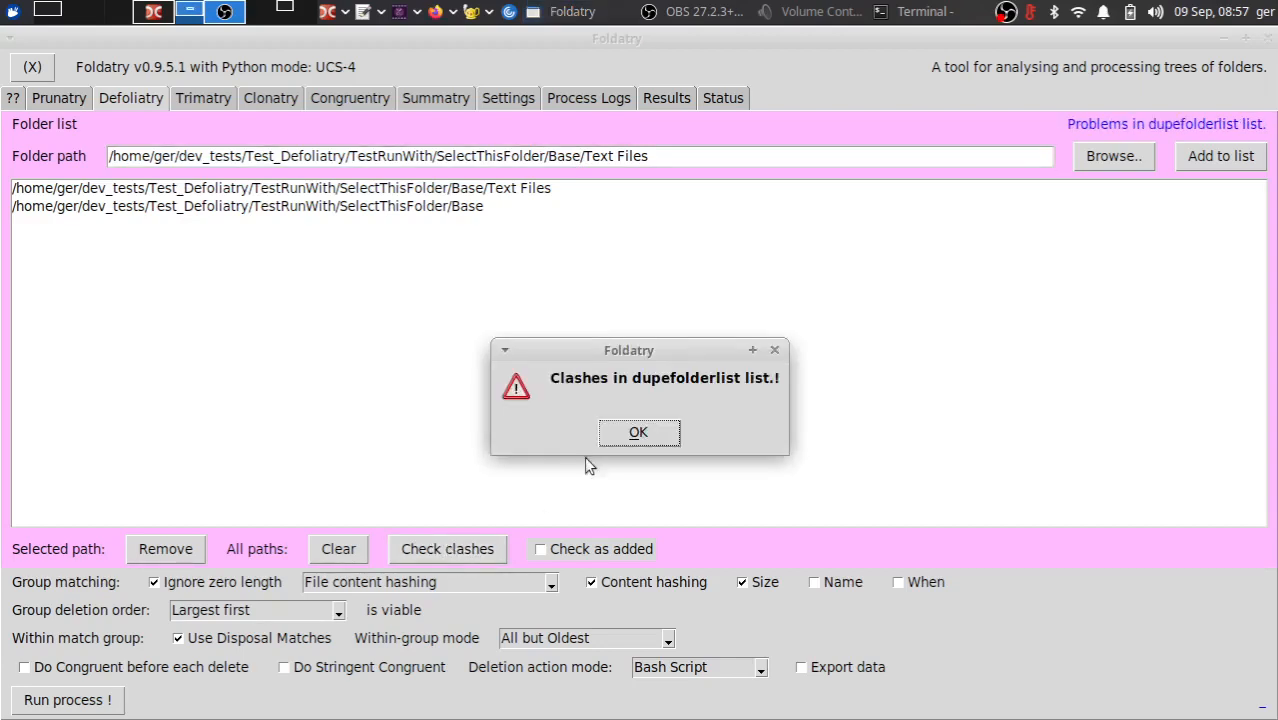
left_click(643, 444)
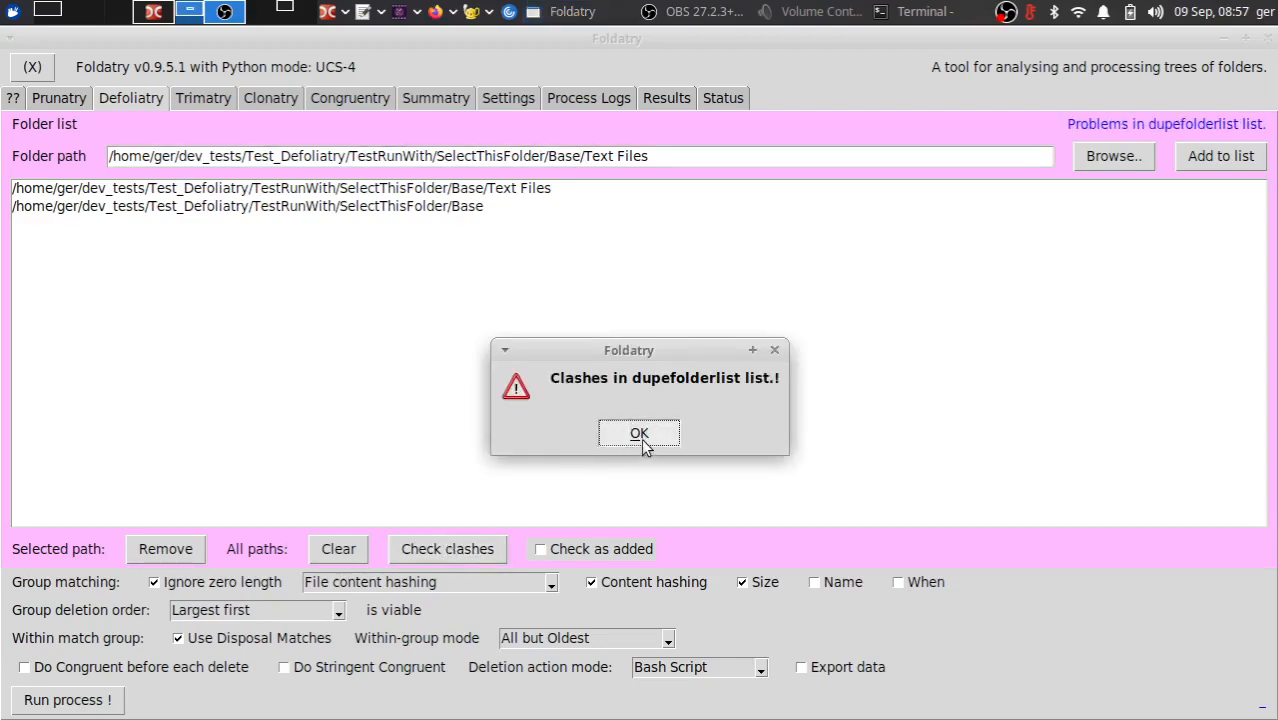
- Remove the parent Base path from the folder list and check the list for clashes again
left_click(407, 210)
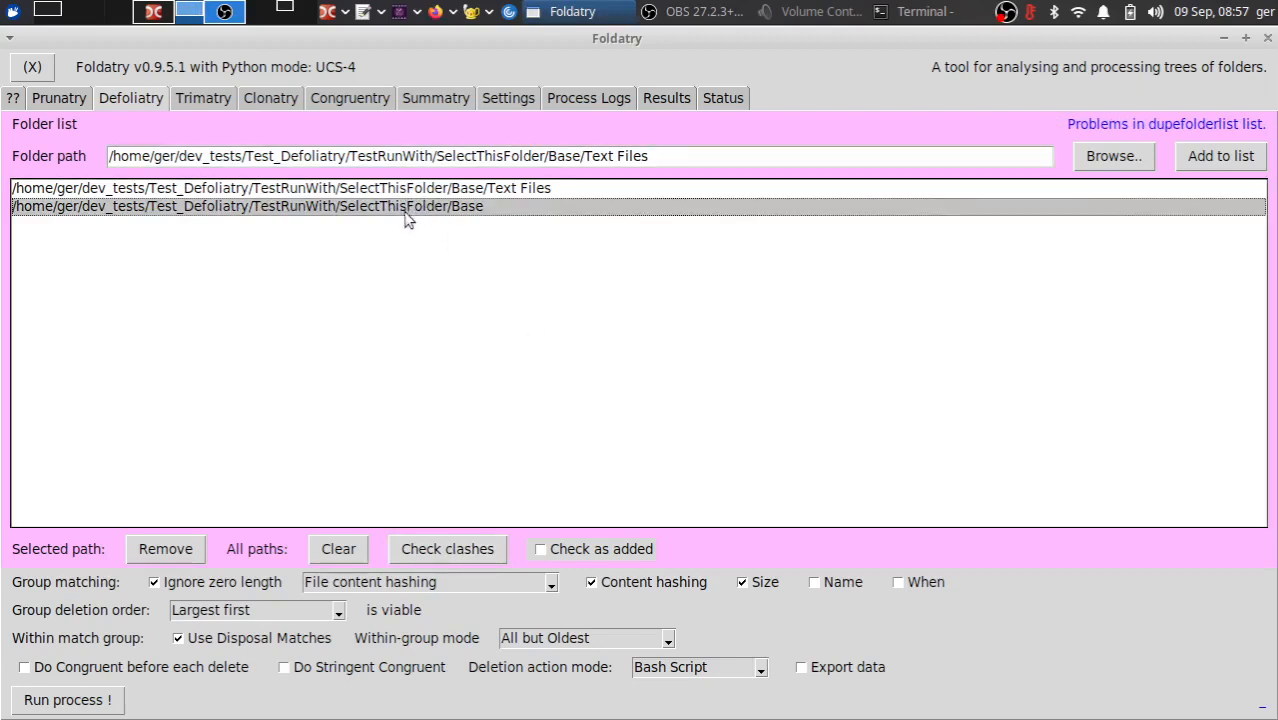
left_click(180, 557)
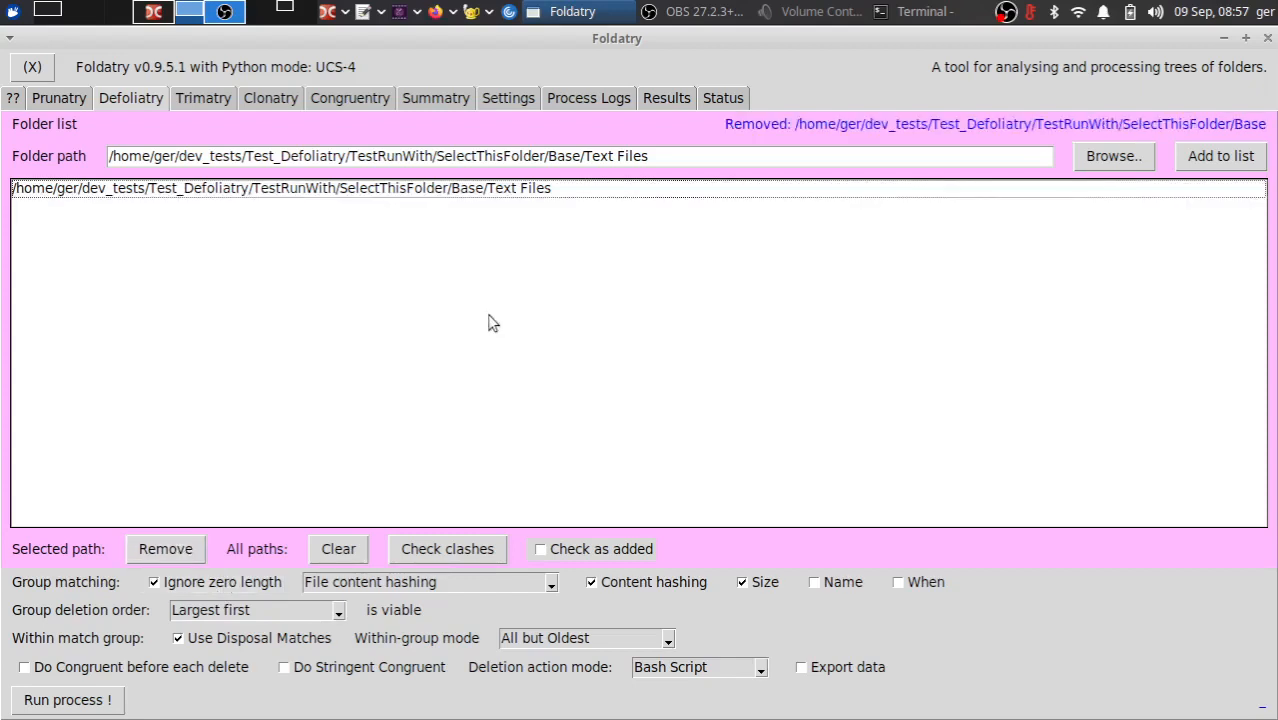
left_click(430, 554)
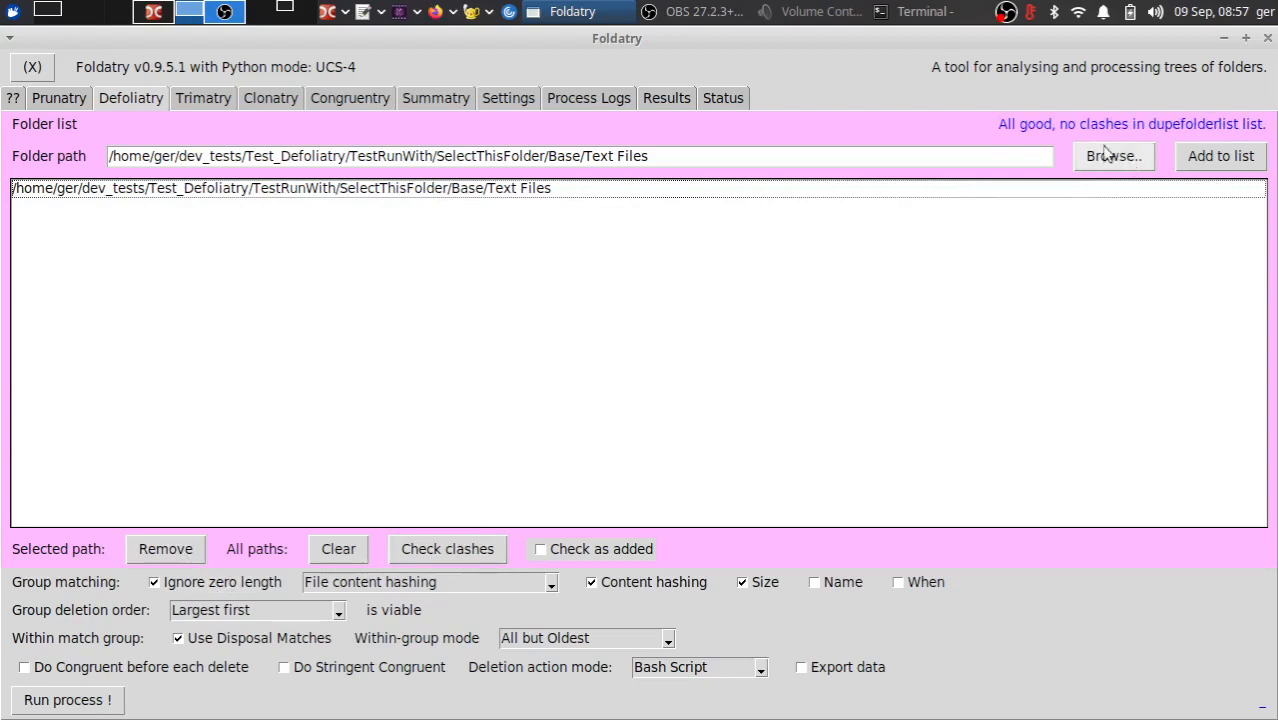
- Re-enable Check as added and add the dev_tests/Test_Defoliatry/ReloadFrom folder to the folder list
left_click(578, 549)
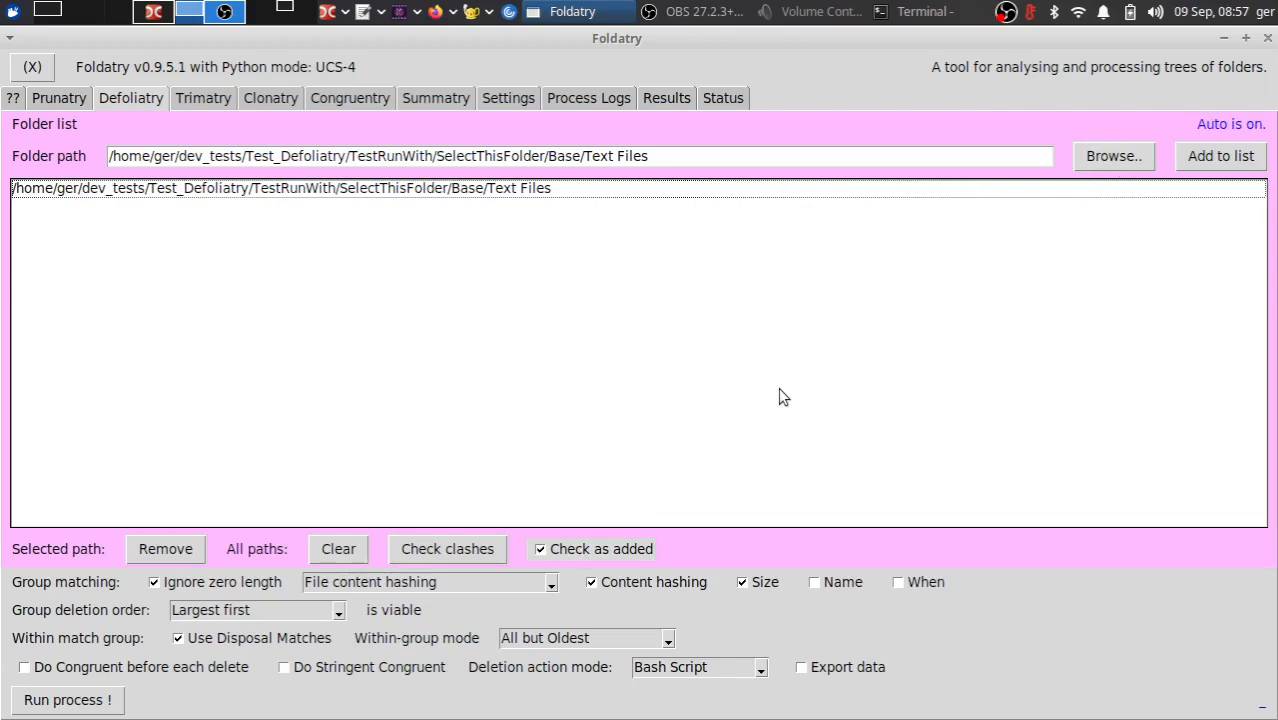
left_click(1098, 157)
left_click(976, 300)
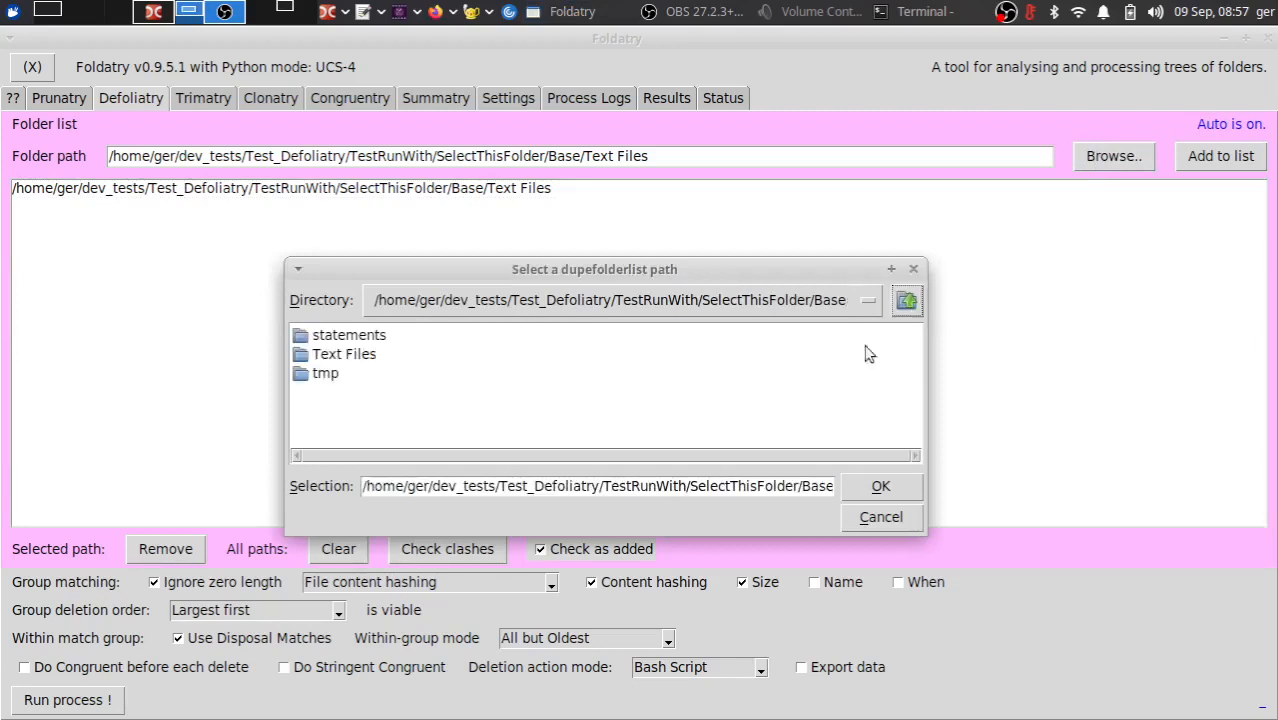
left_click(900, 300)
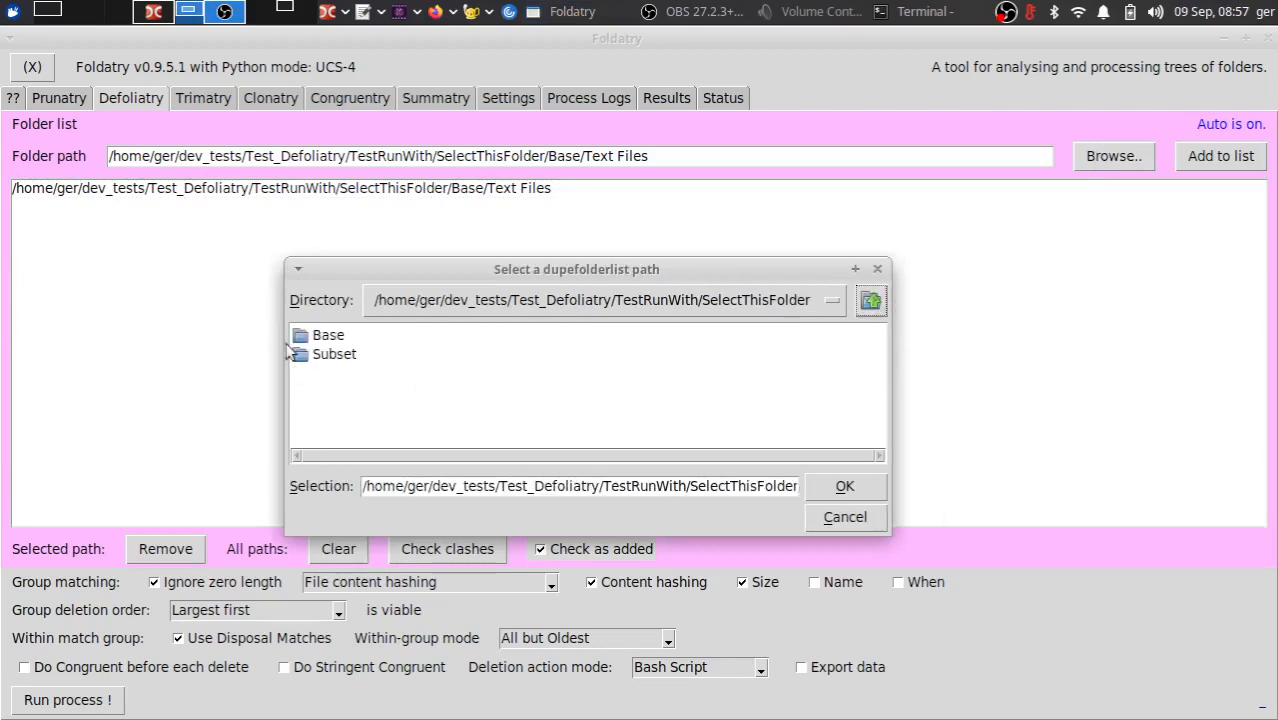
left_click(871, 300)
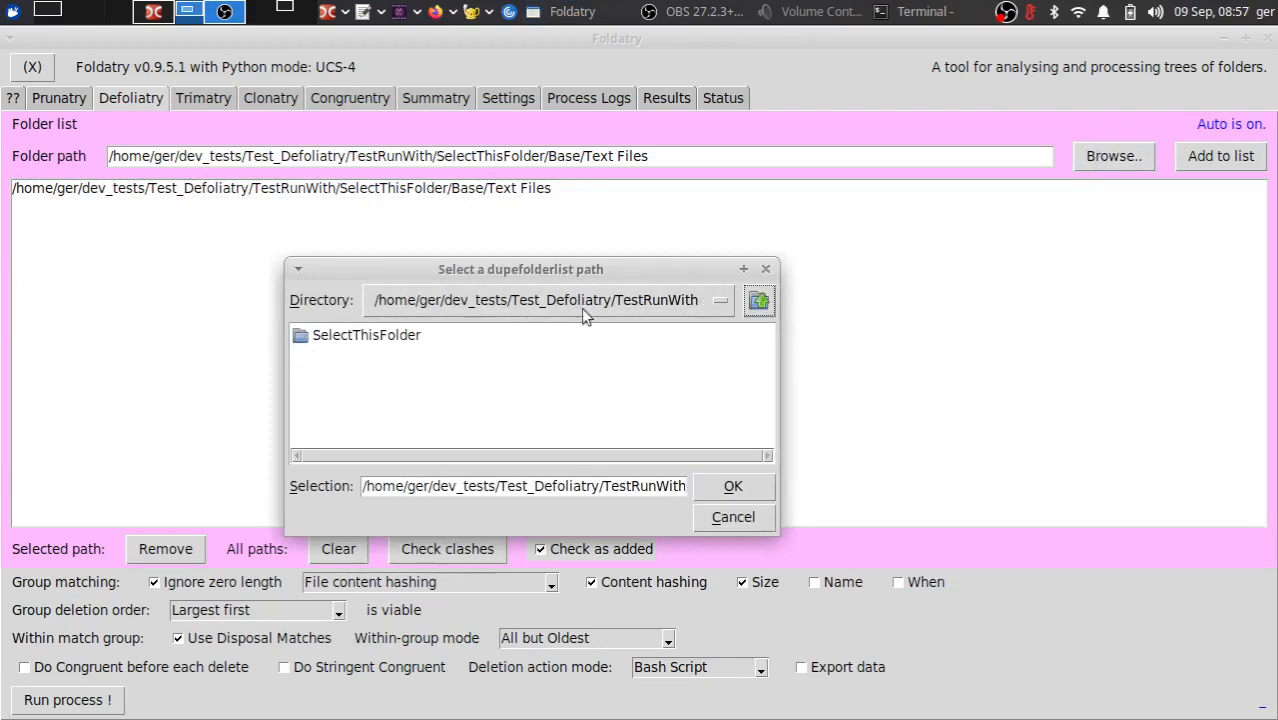
left_click(759, 300)
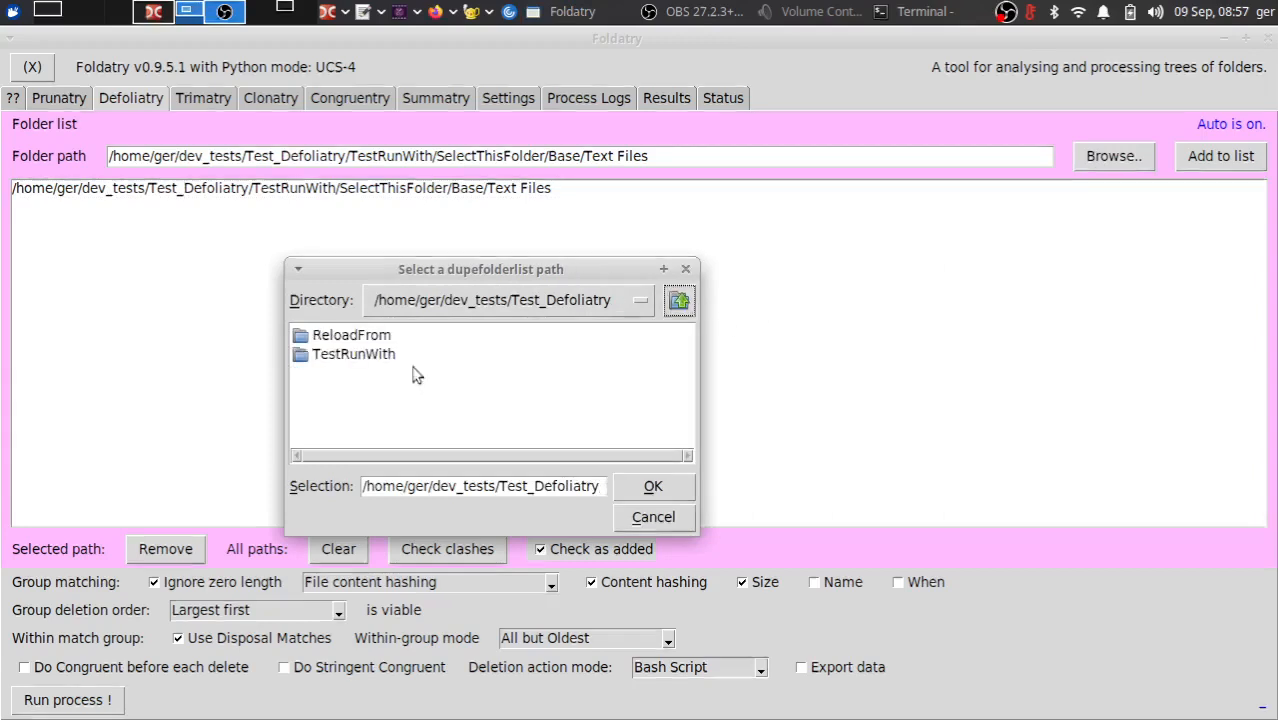
double_click(358, 338)
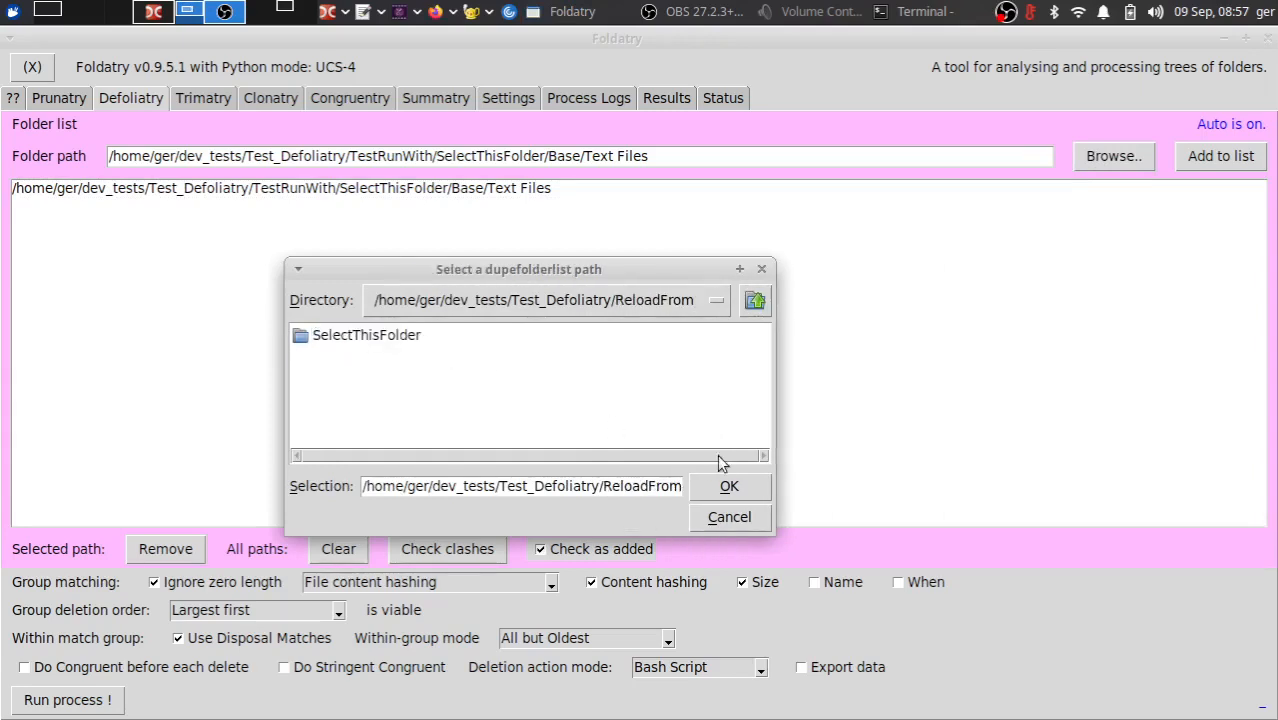
left_click(726, 487)
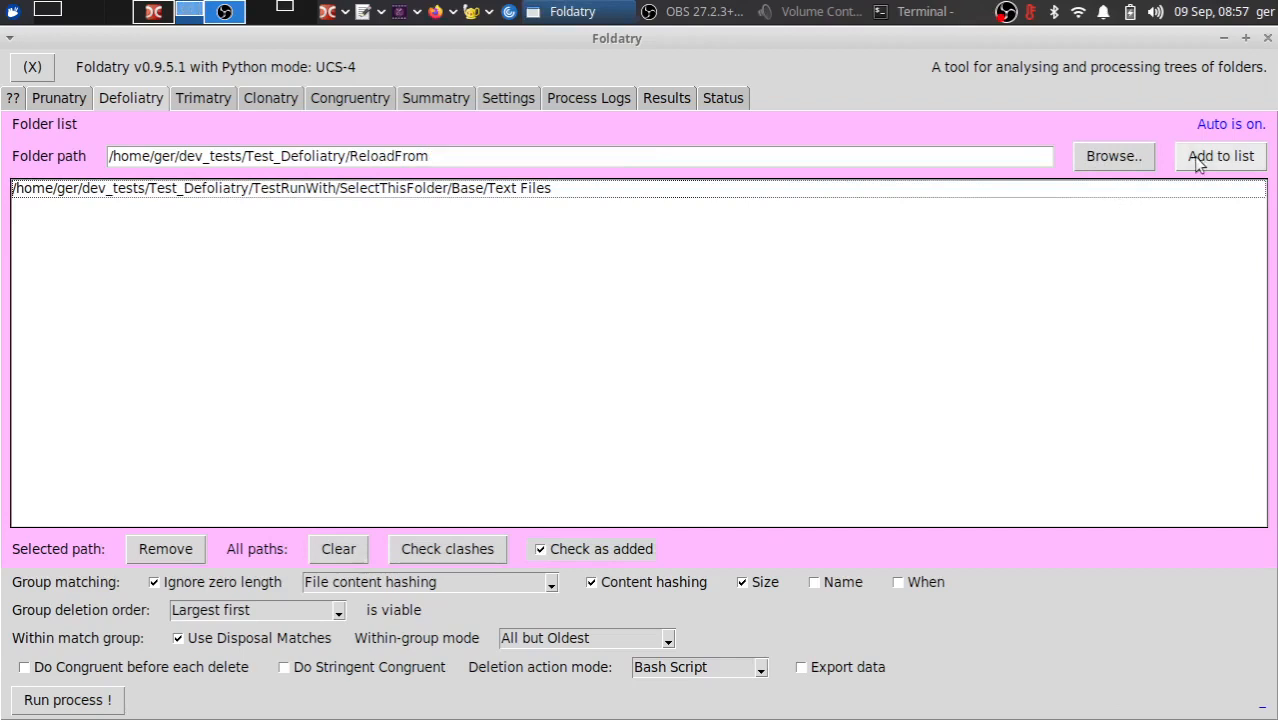
left_click(1199, 160)
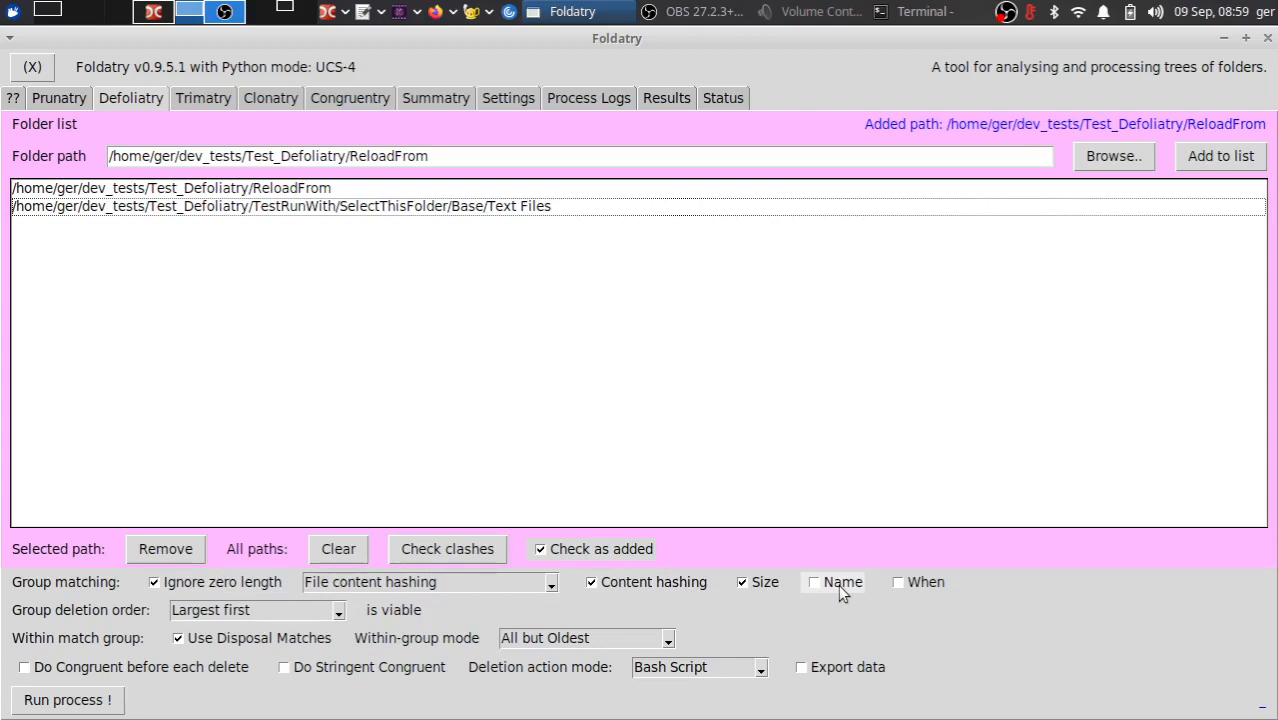
- Enable group matching by Name and When, and disable Content hashing
left_click(905, 588)
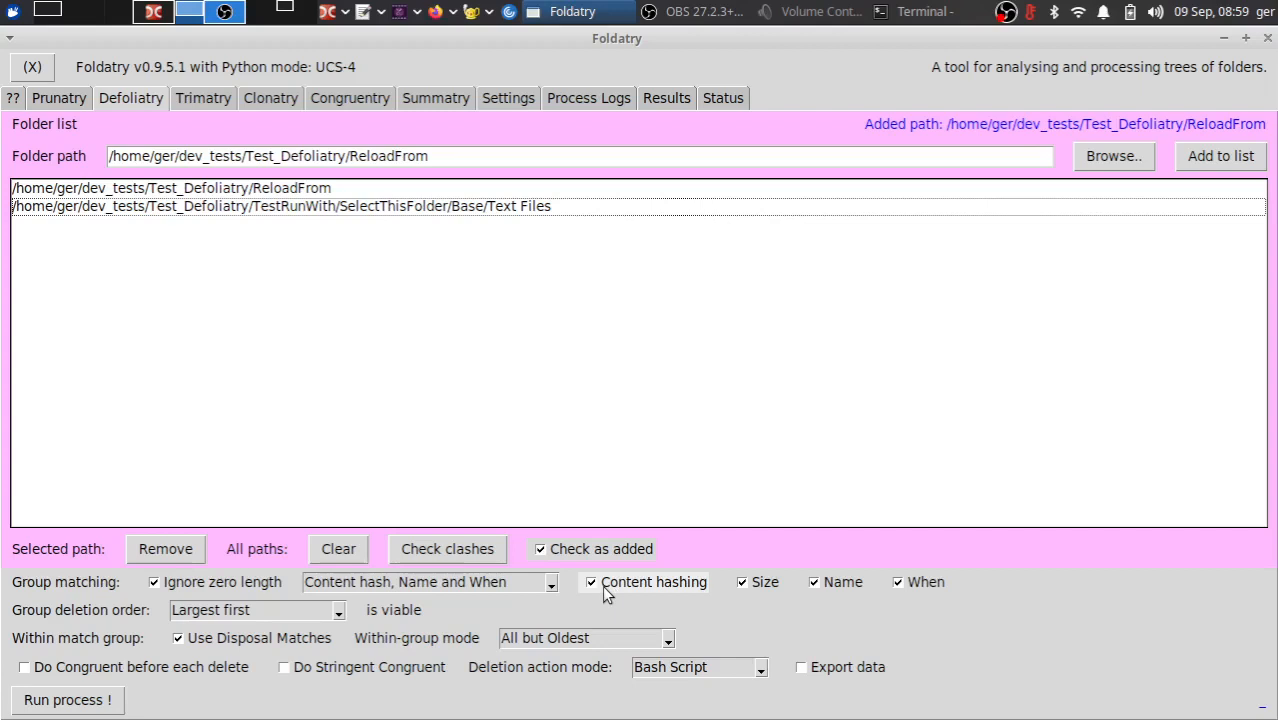
left_click(665, 587)
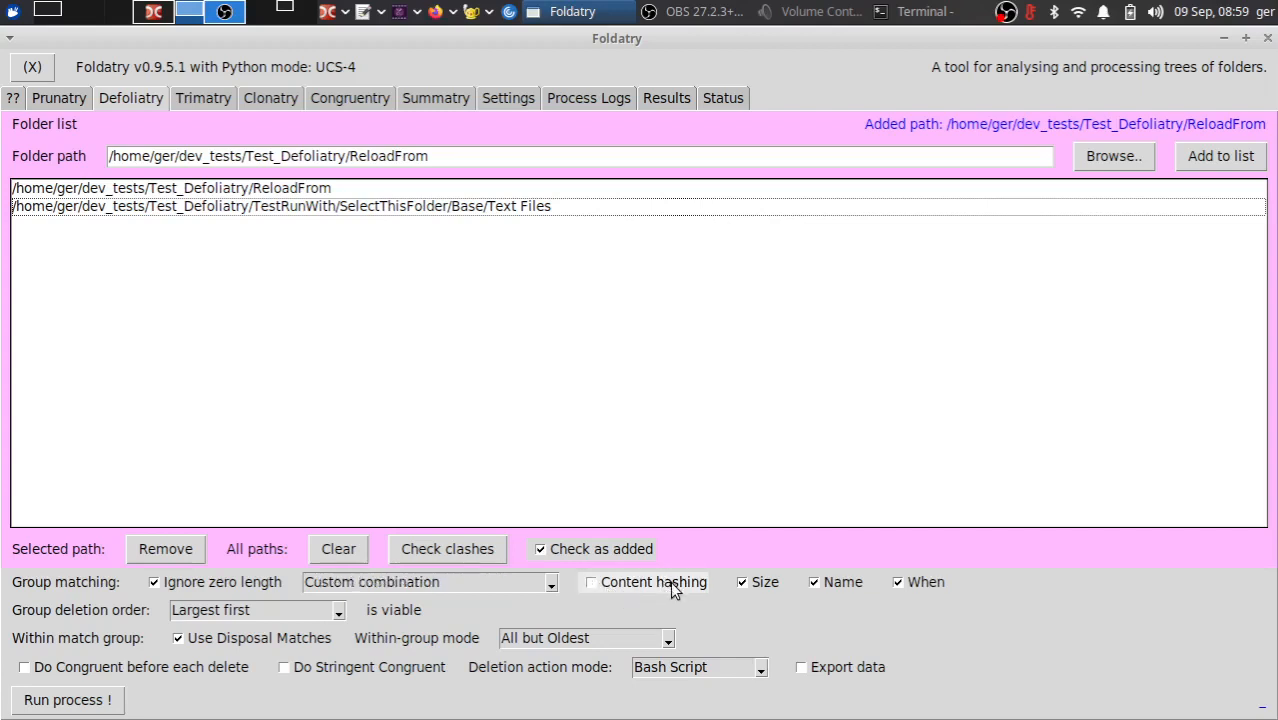
- Set the group matching preset to Content hash and When, and turn off Content hashing
left_click(549, 586)
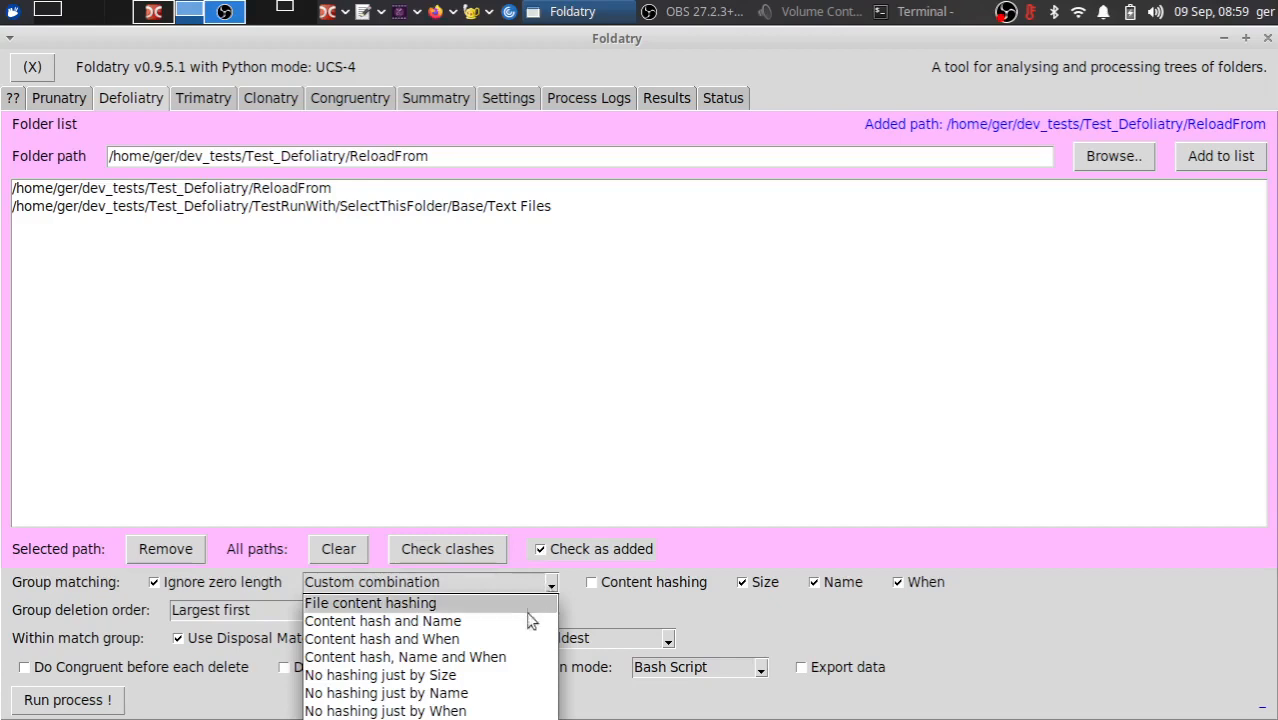
left_click(391, 643)
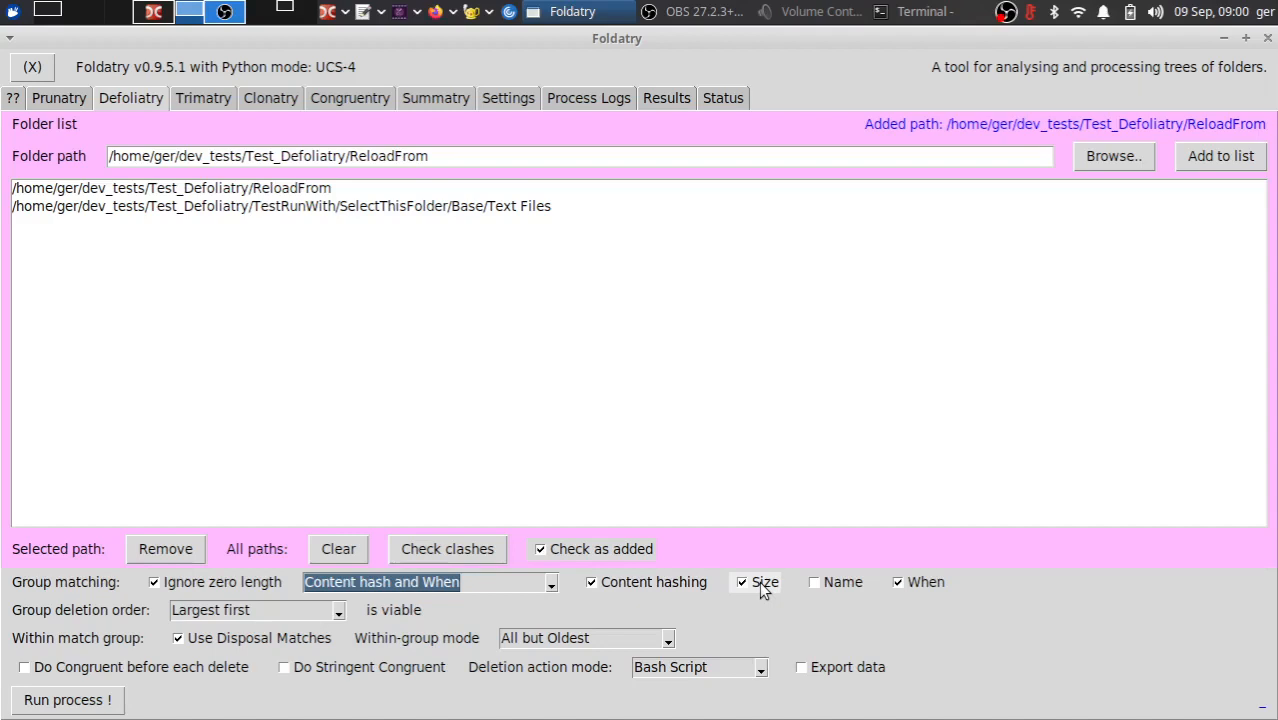
left_click(666, 584)
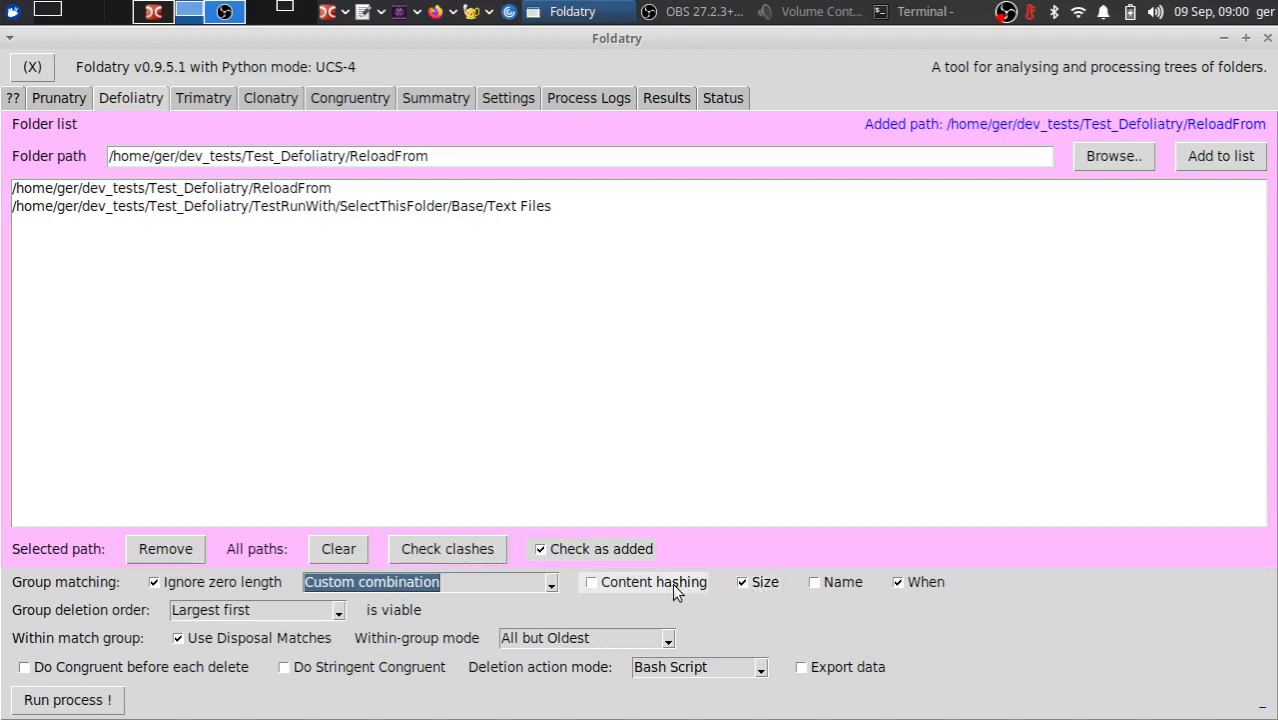
- Clear Size, then enable Content hashing and Name so that groups match by Content hash, Name and When
left_click(758, 588)
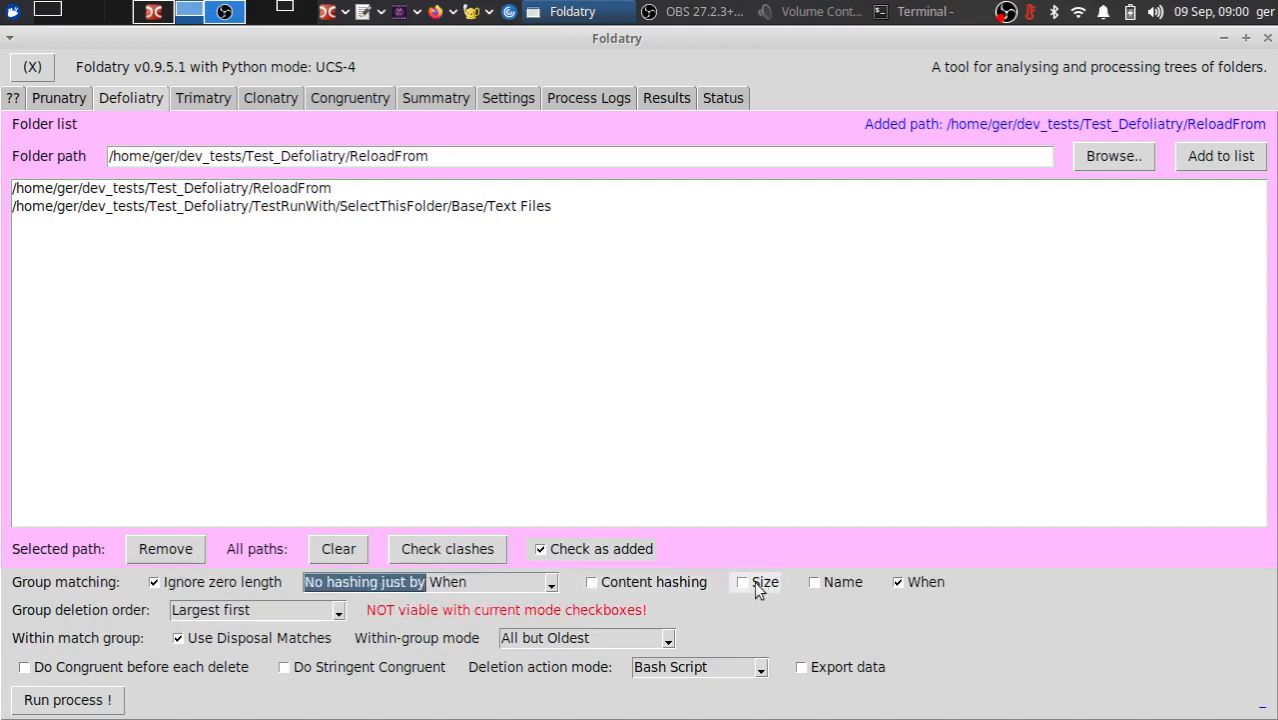
left_click(638, 590)
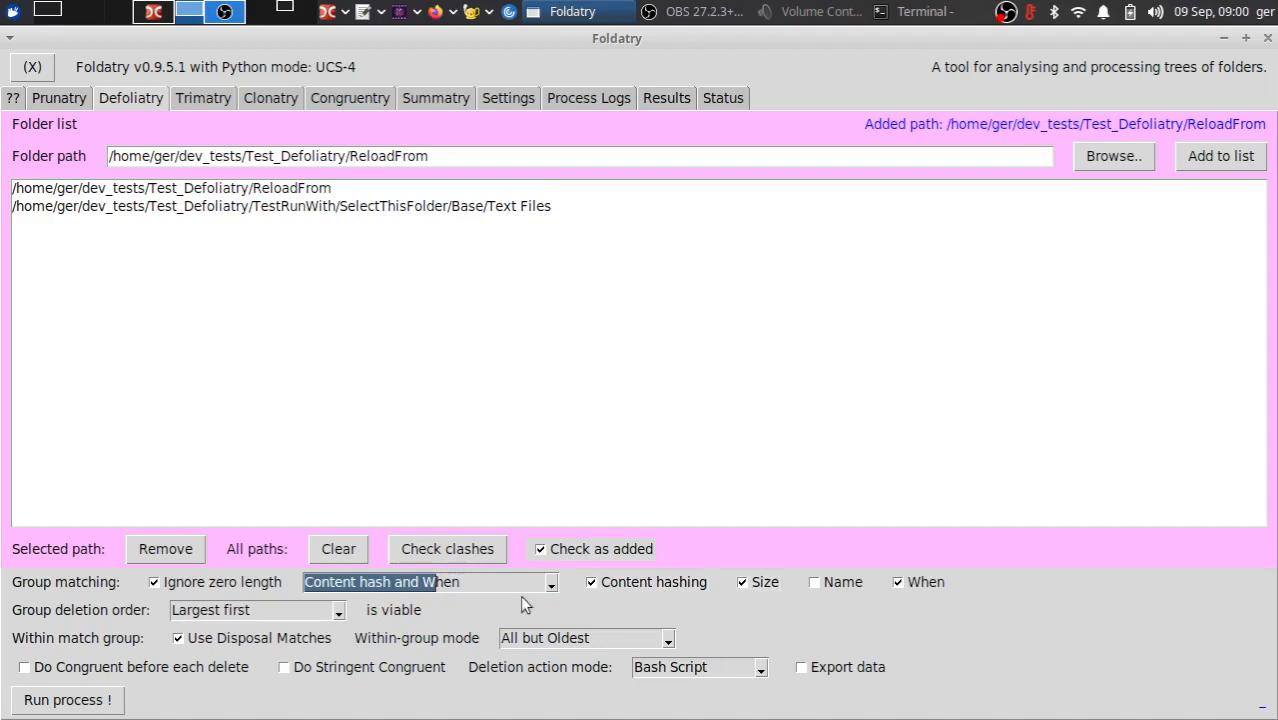
left_click(827, 592)
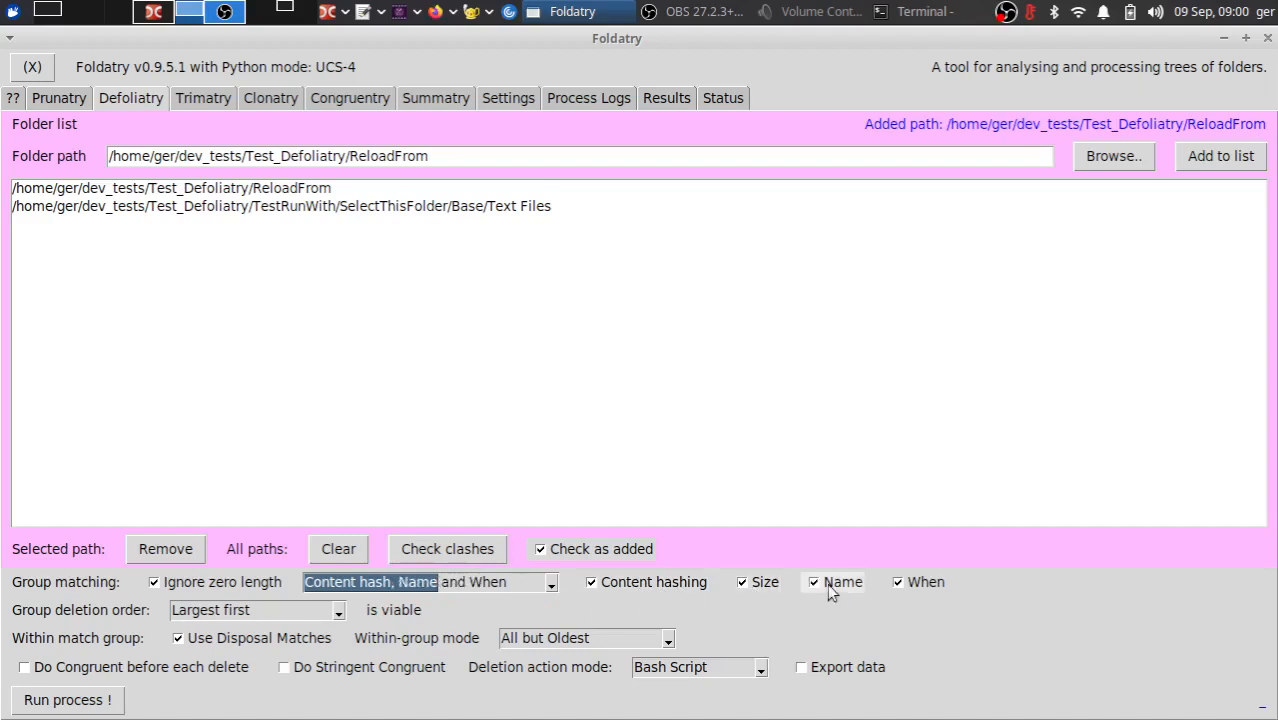
- Turn off Name in the group matching, leaving Content hashing, Size and When enabled
left_click(535, 593)
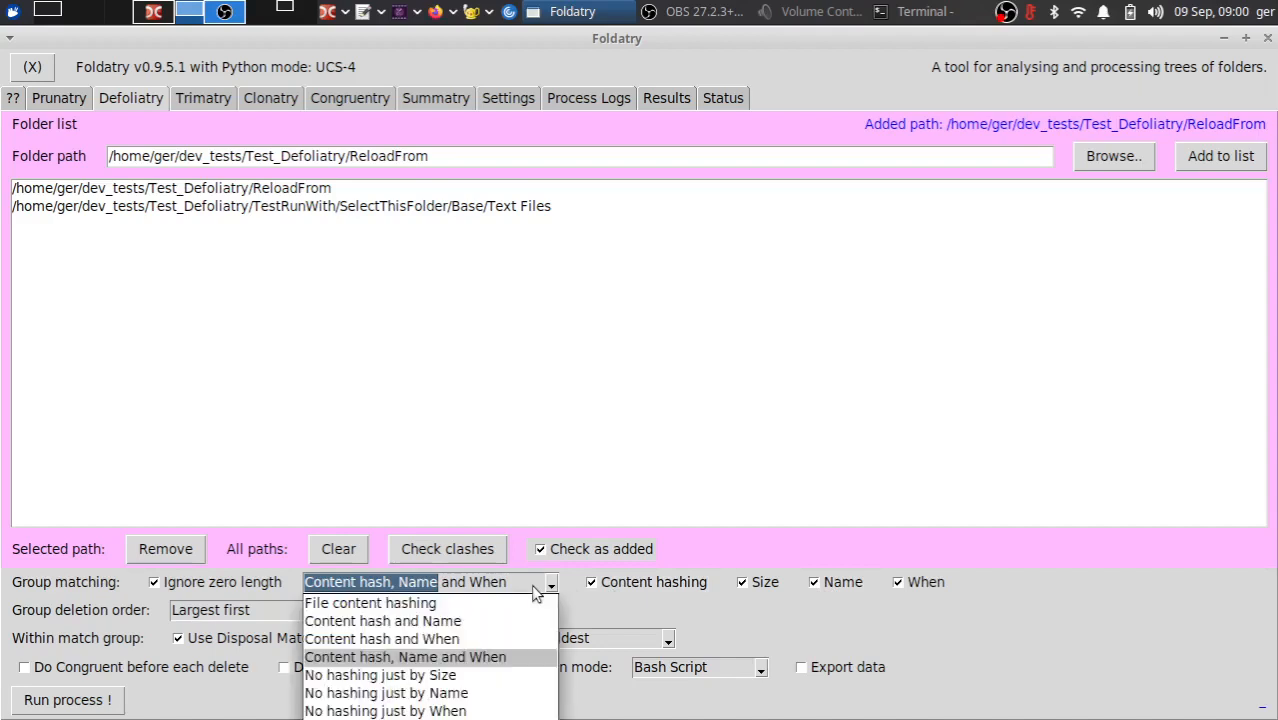
left_click(843, 581)
left_click(848, 582)
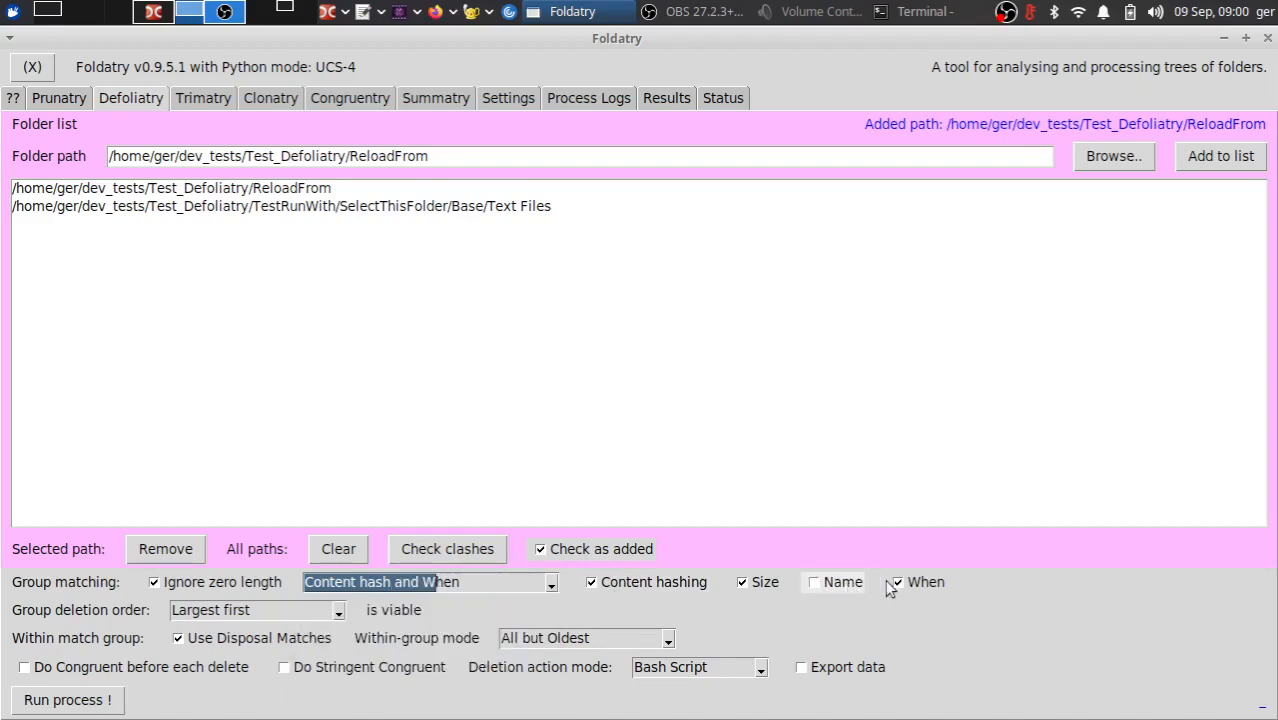
left_click(897, 582)
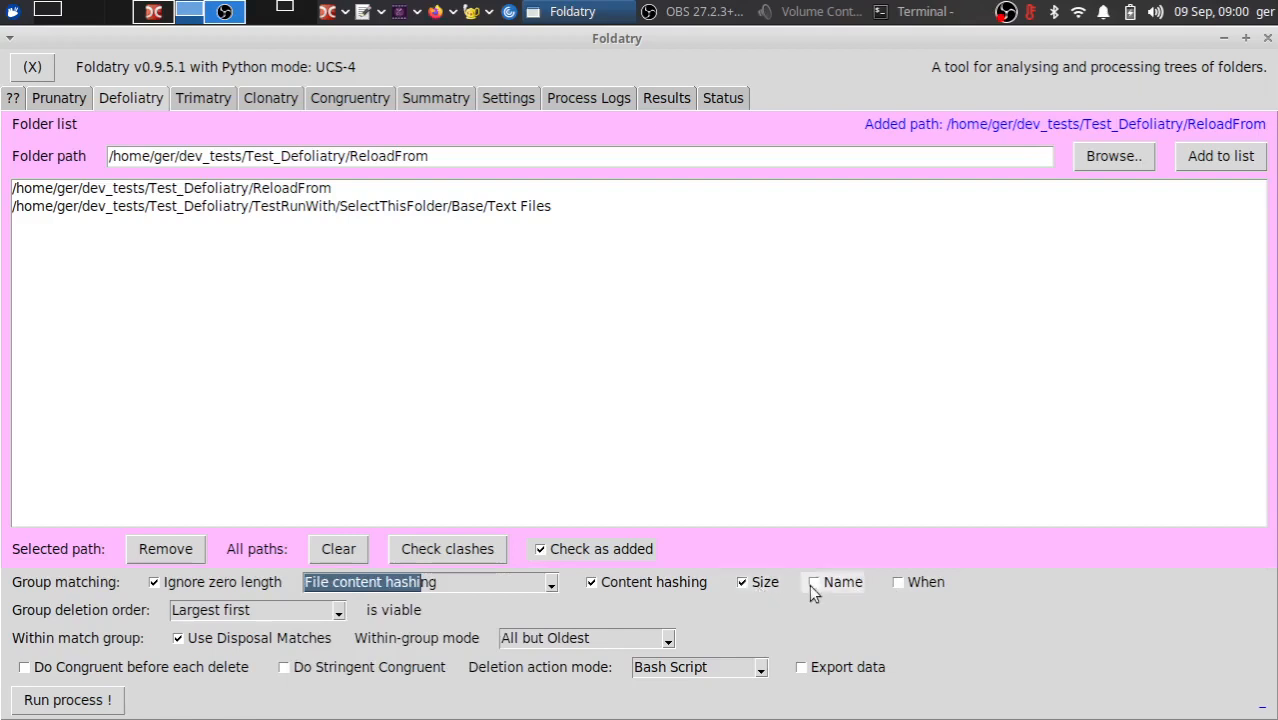
left_click(897, 582)
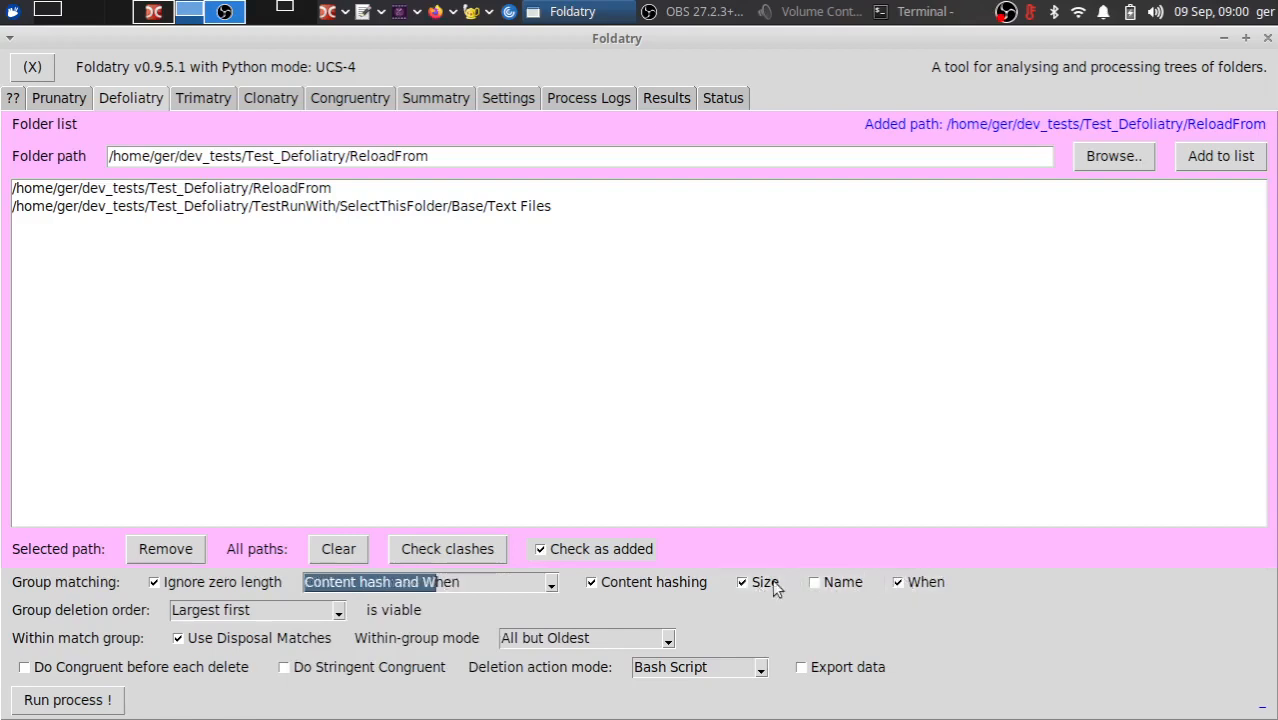
- Disable Content hashing and Size so groups match only by When, and set the group deletion order to from Newest first
left_click(650, 583)
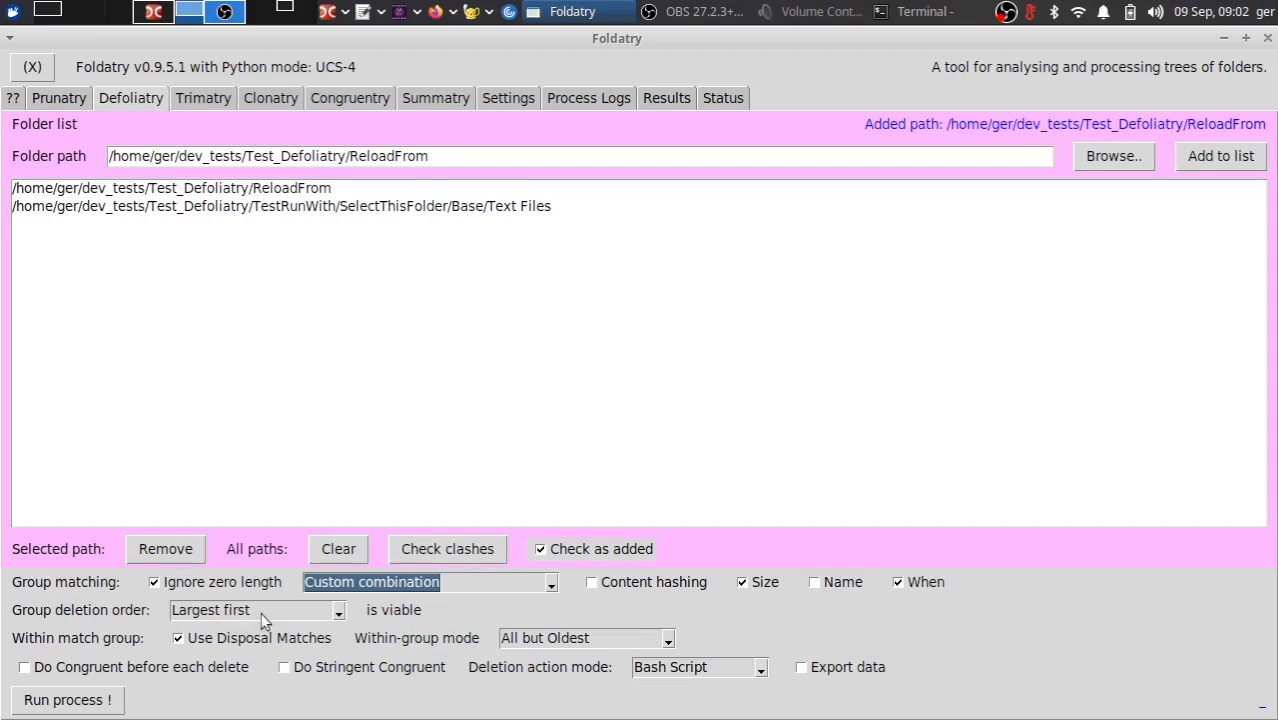
left_click(757, 587)
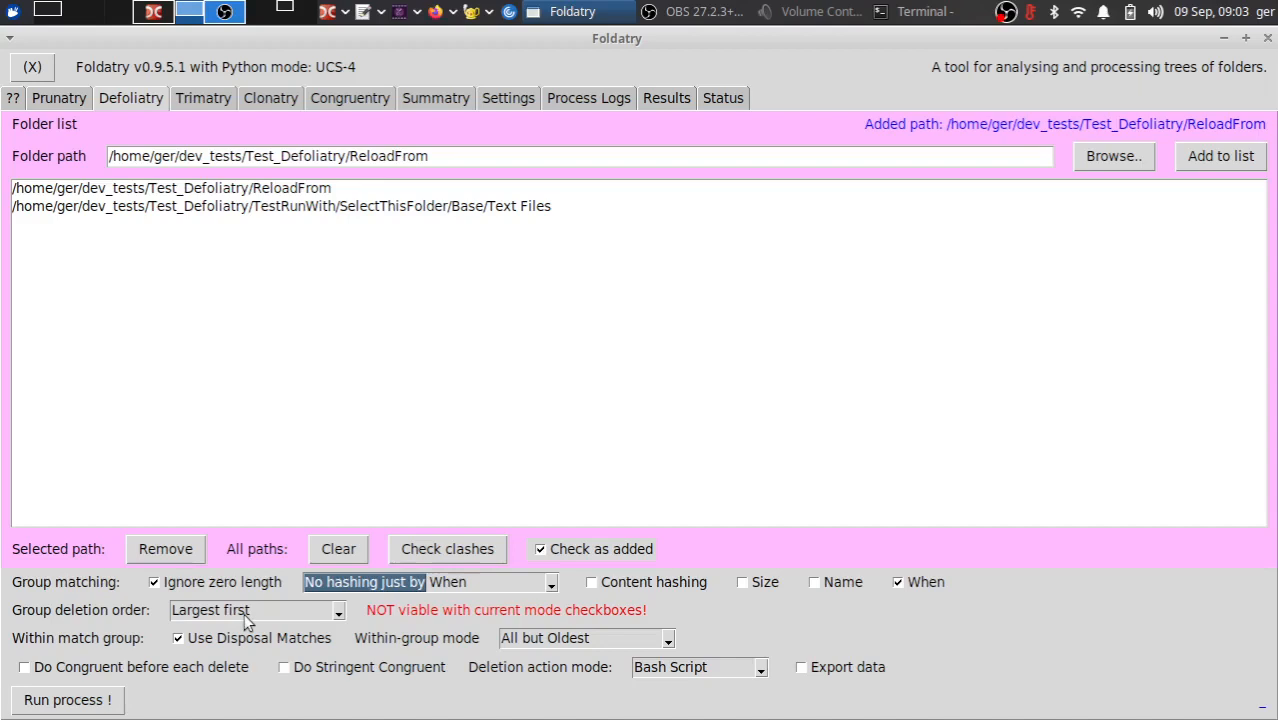
left_click(248, 618)
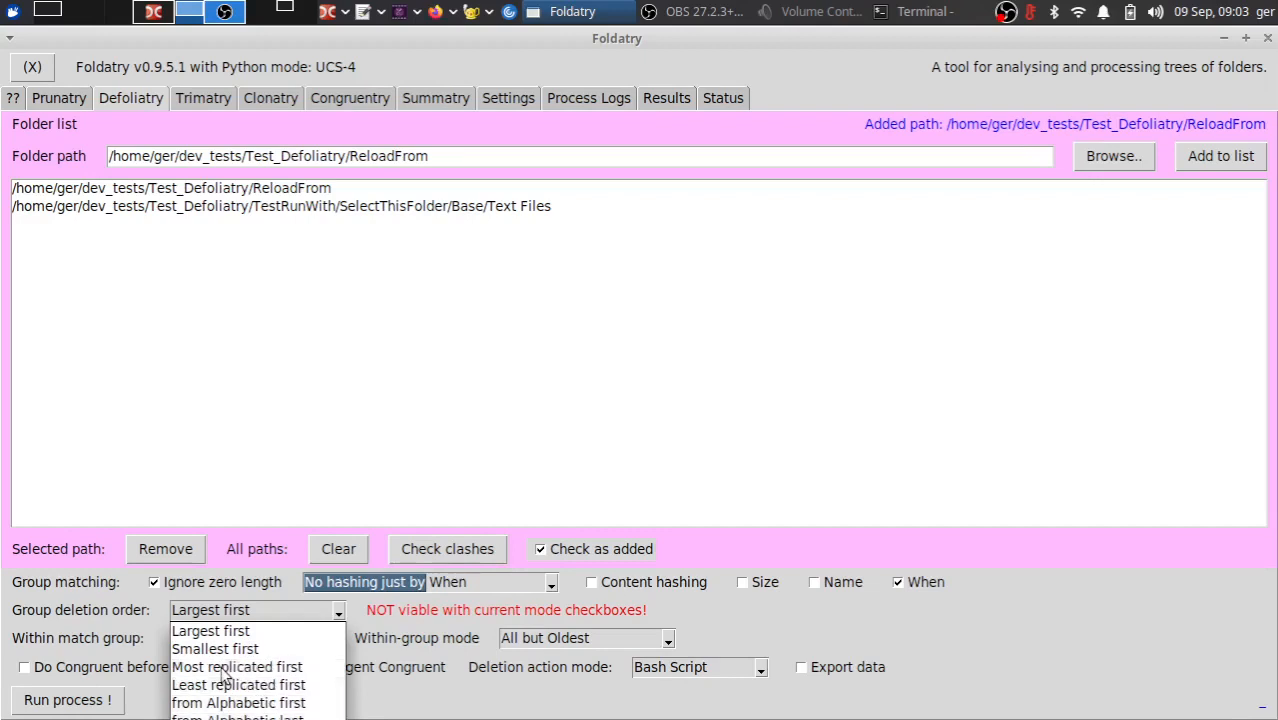
key("Return")
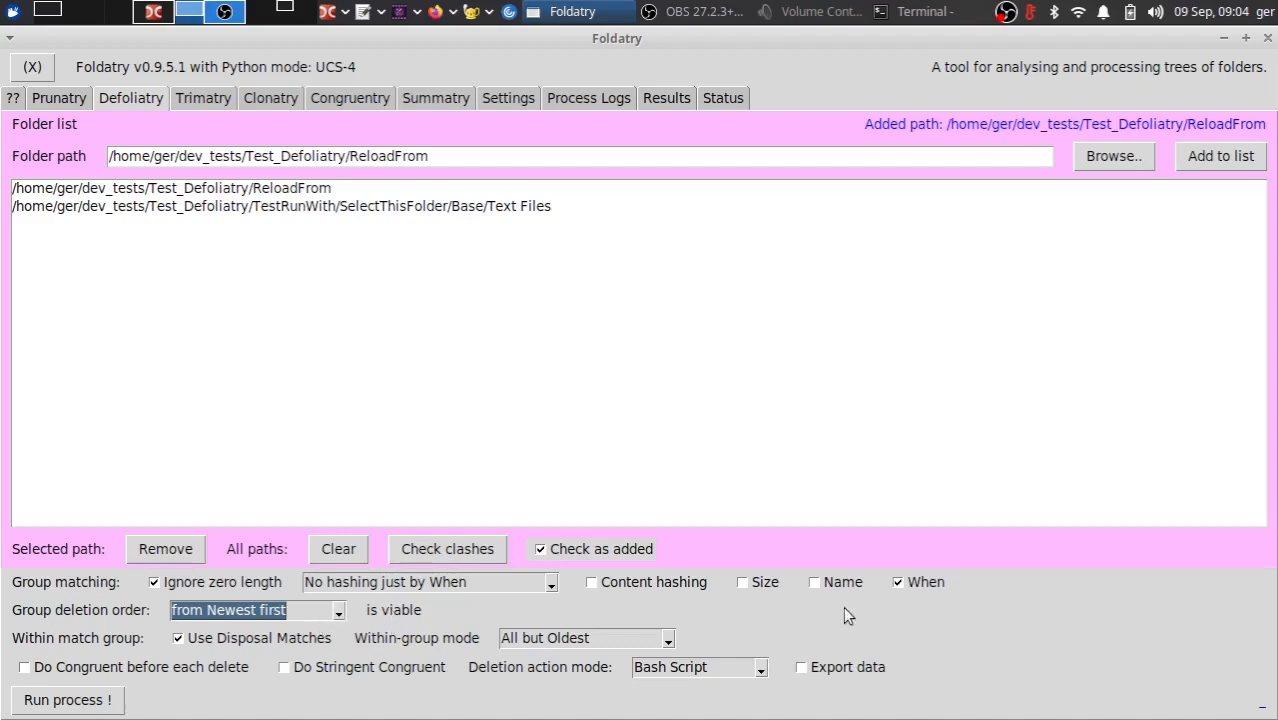
- Switch group matching from When to Content hash and Name, and set the group deletion order to Largest first
left_click(904, 583)
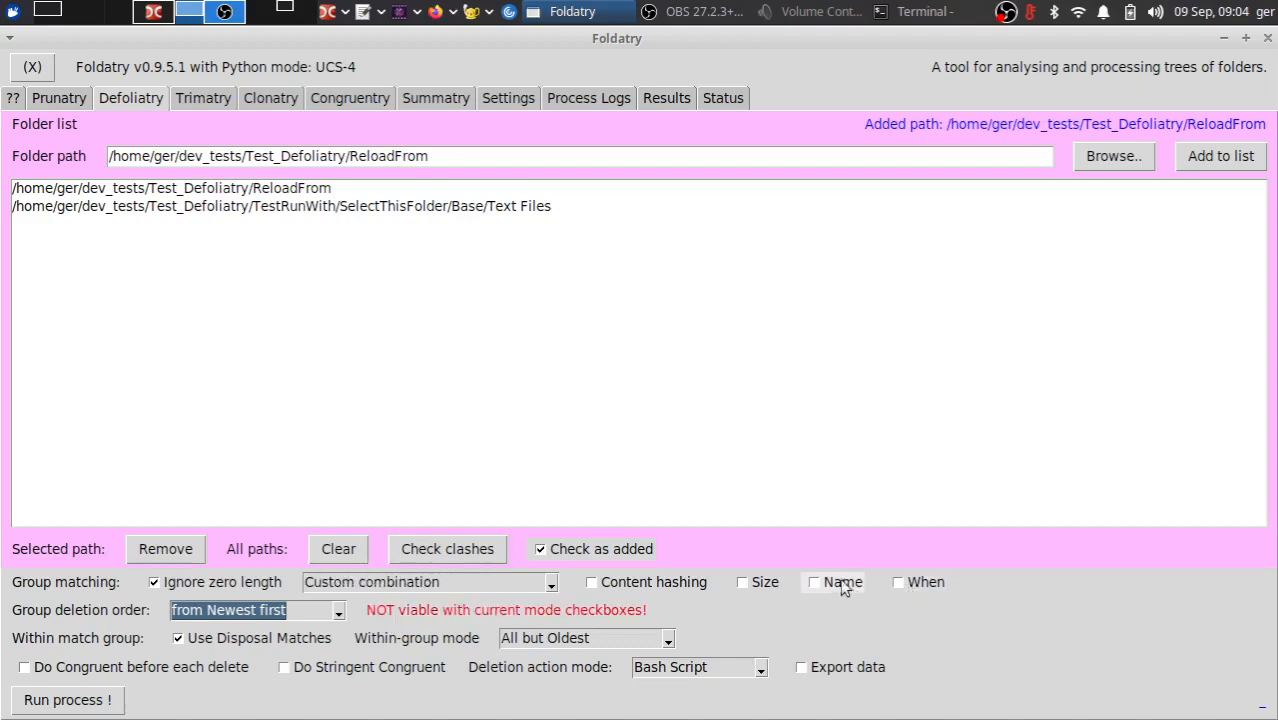
left_click(820, 584)
left_click(760, 585)
left_click(636, 590)
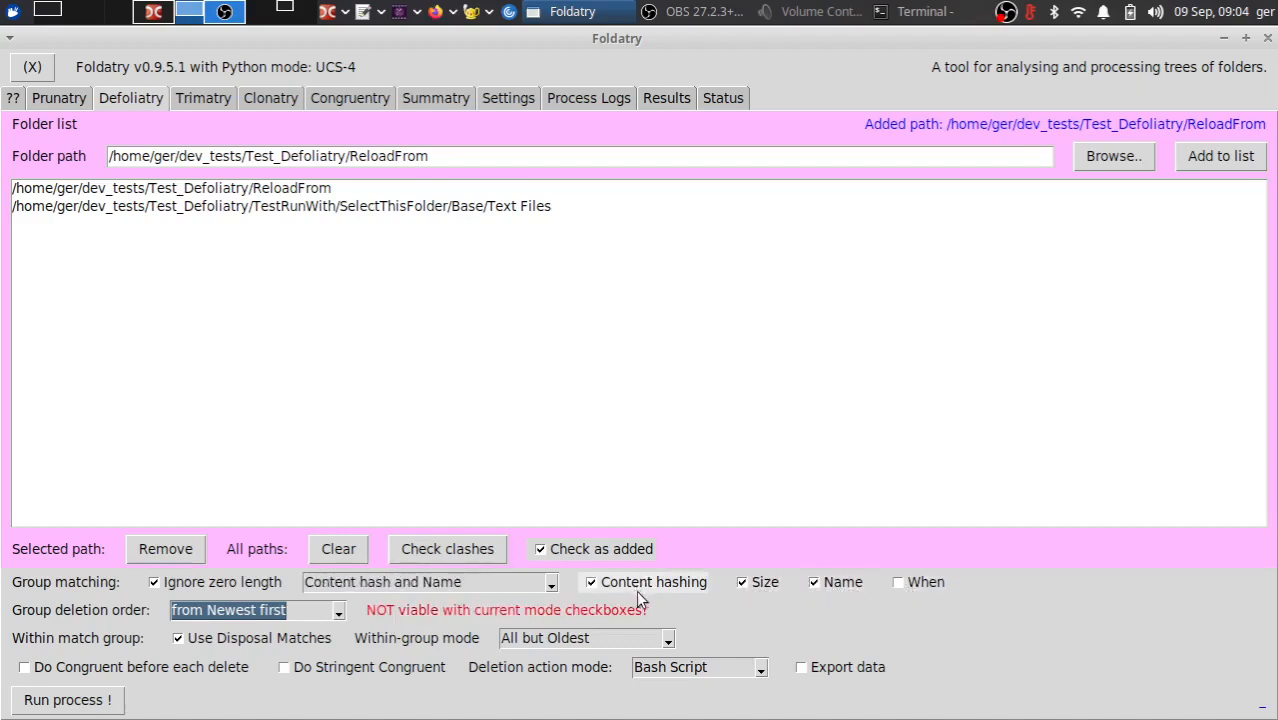
left_click(651, 585)
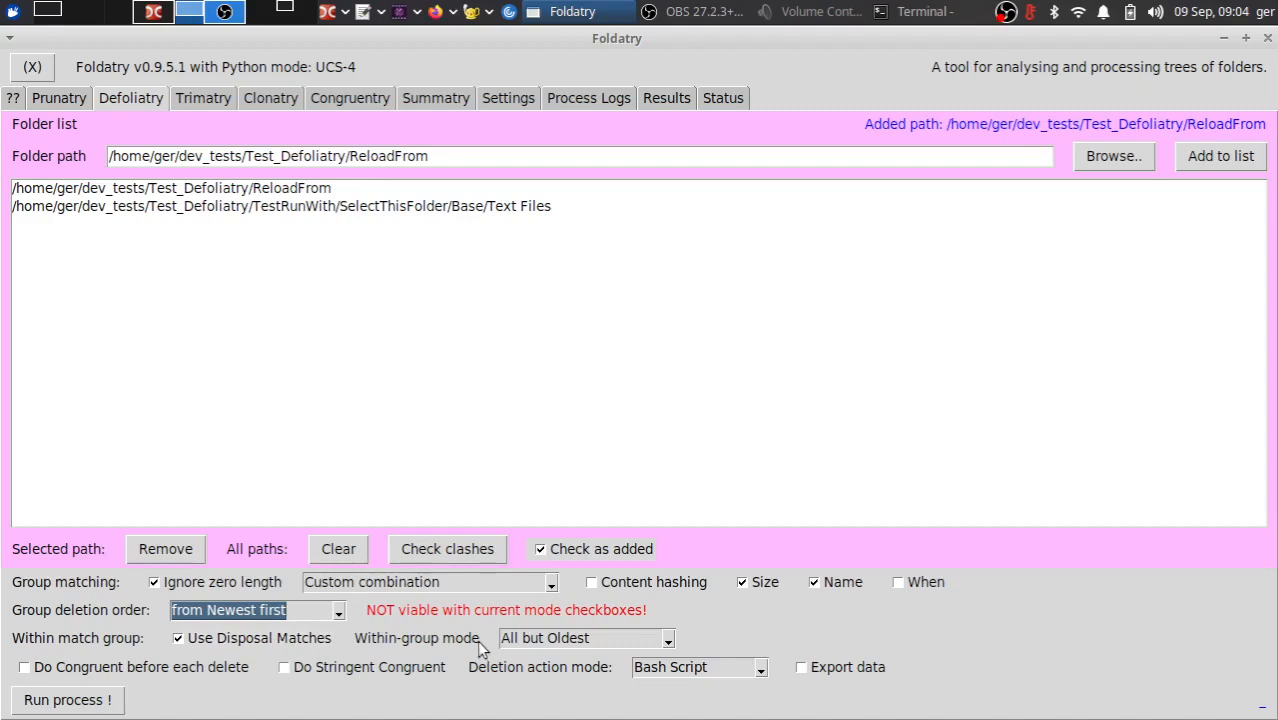
left_click(654, 583)
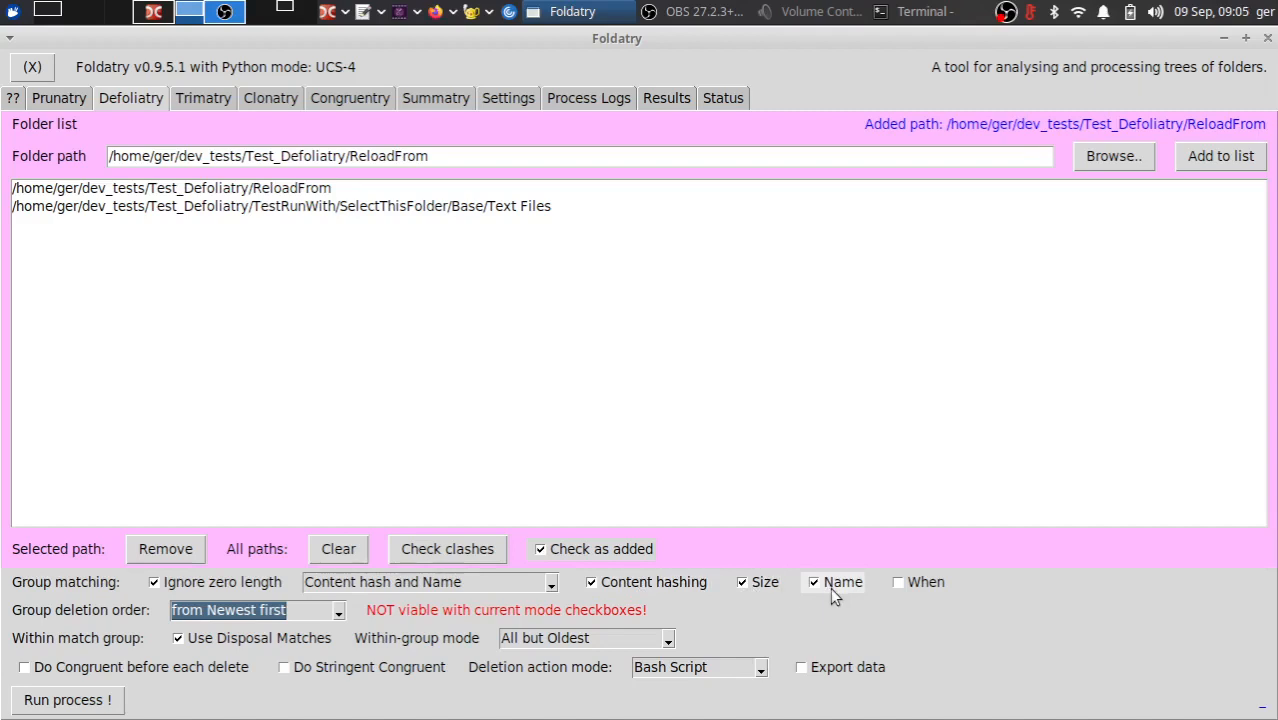
left_click(296, 612)
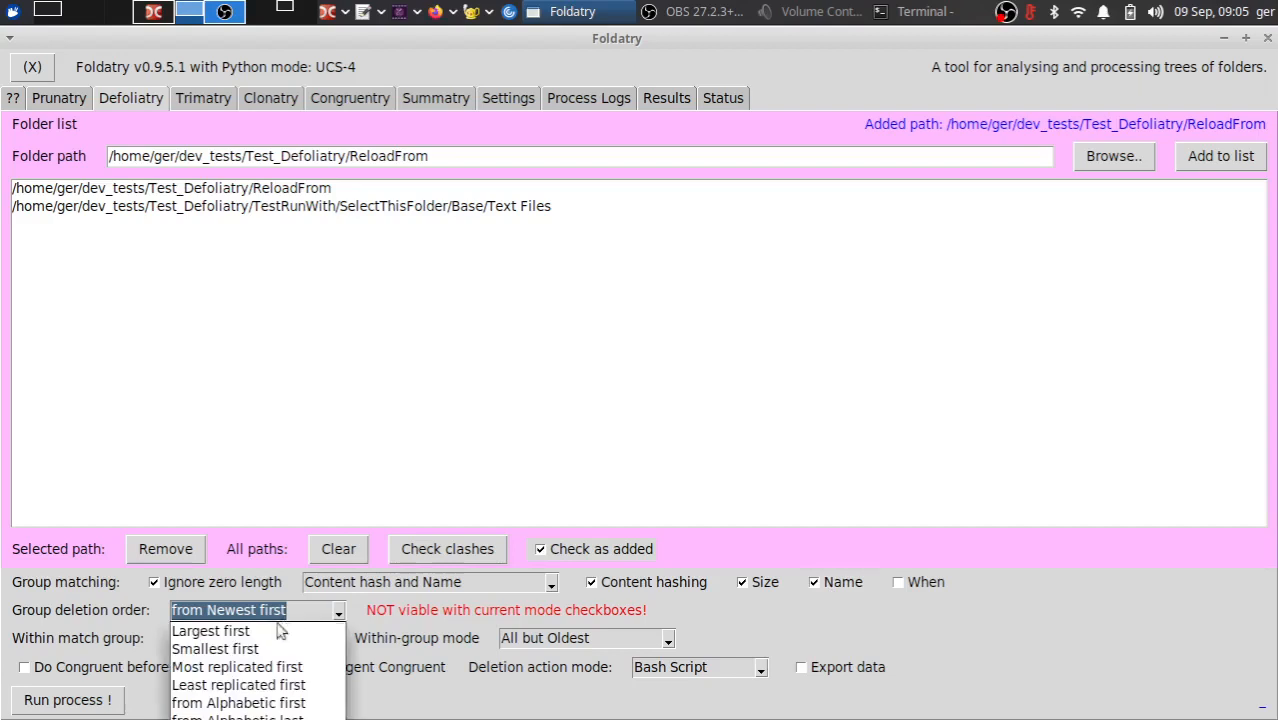
left_click(266, 637)
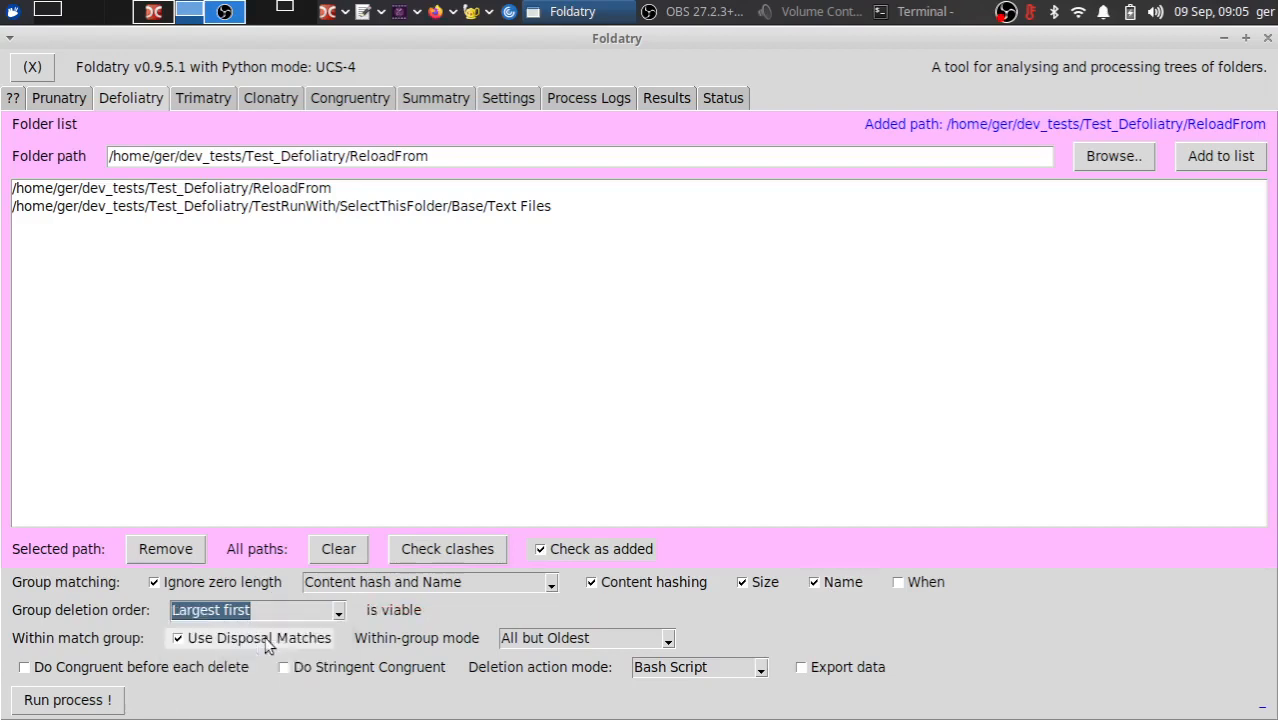
- Set group matching to the custom combination of Size, Name and When, without Content hashing
left_click(628, 642)
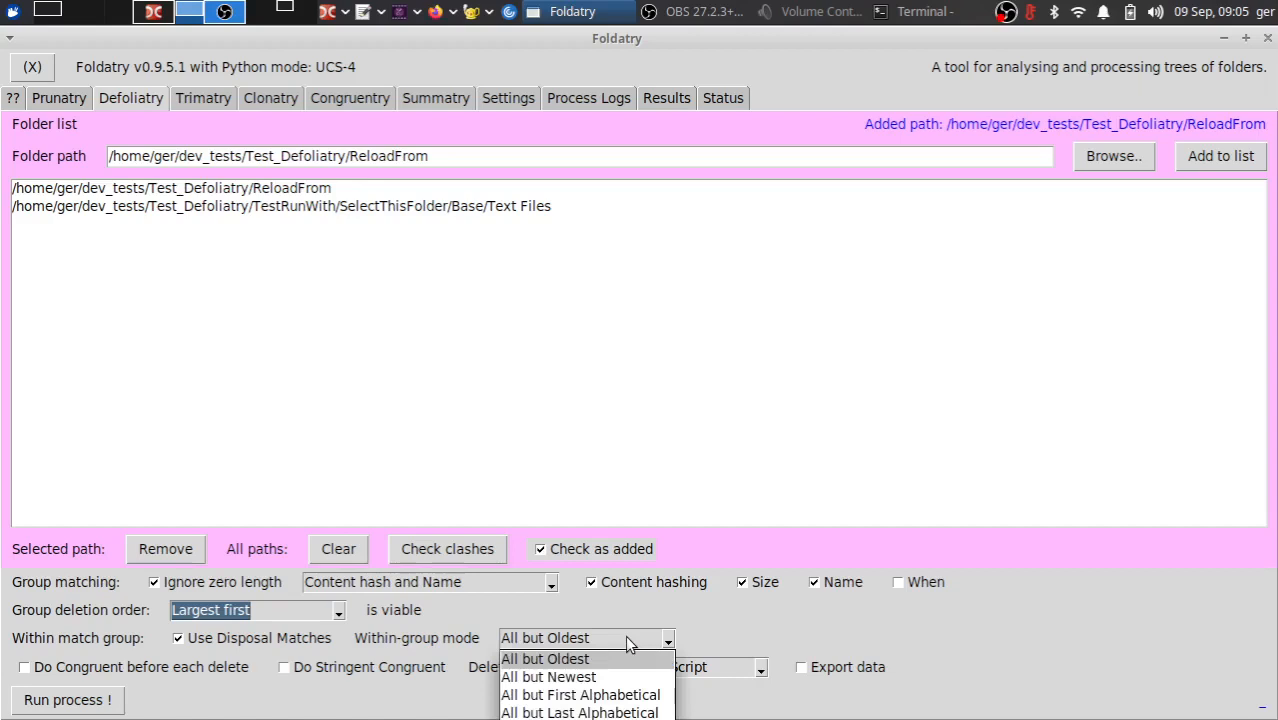
left_click(628, 642)
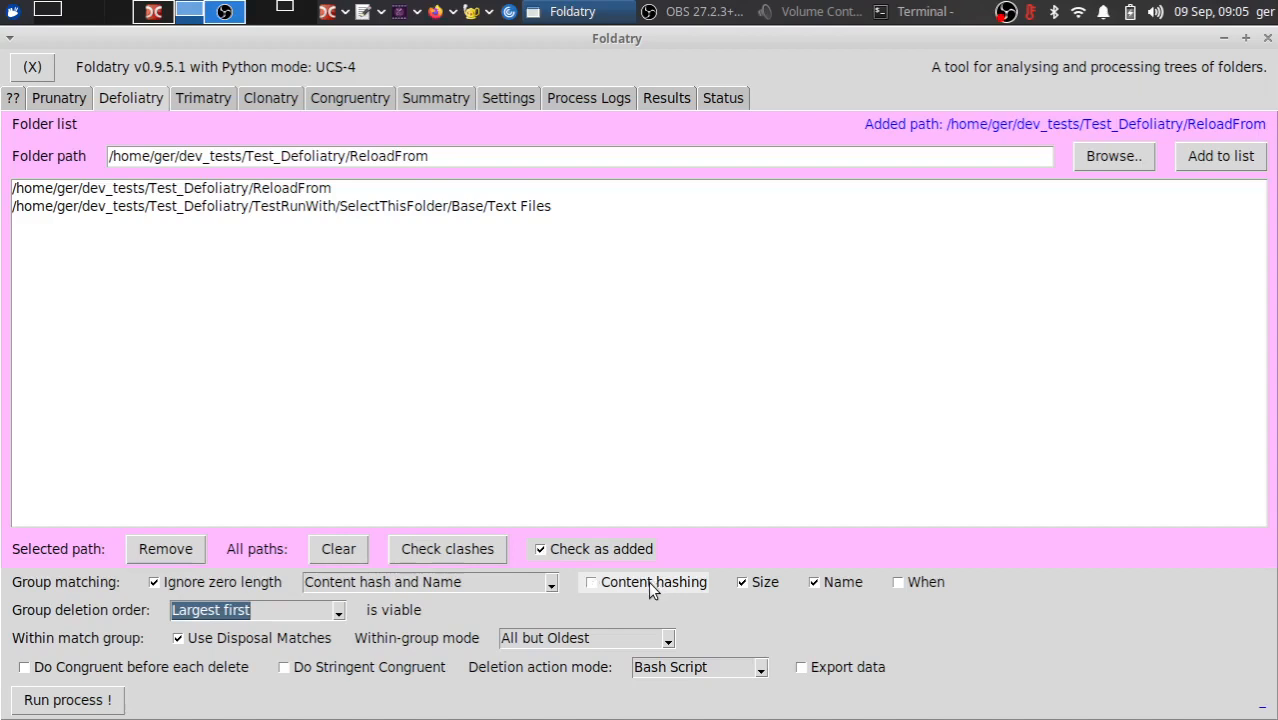
left_click(648, 581)
left_click(745, 582)
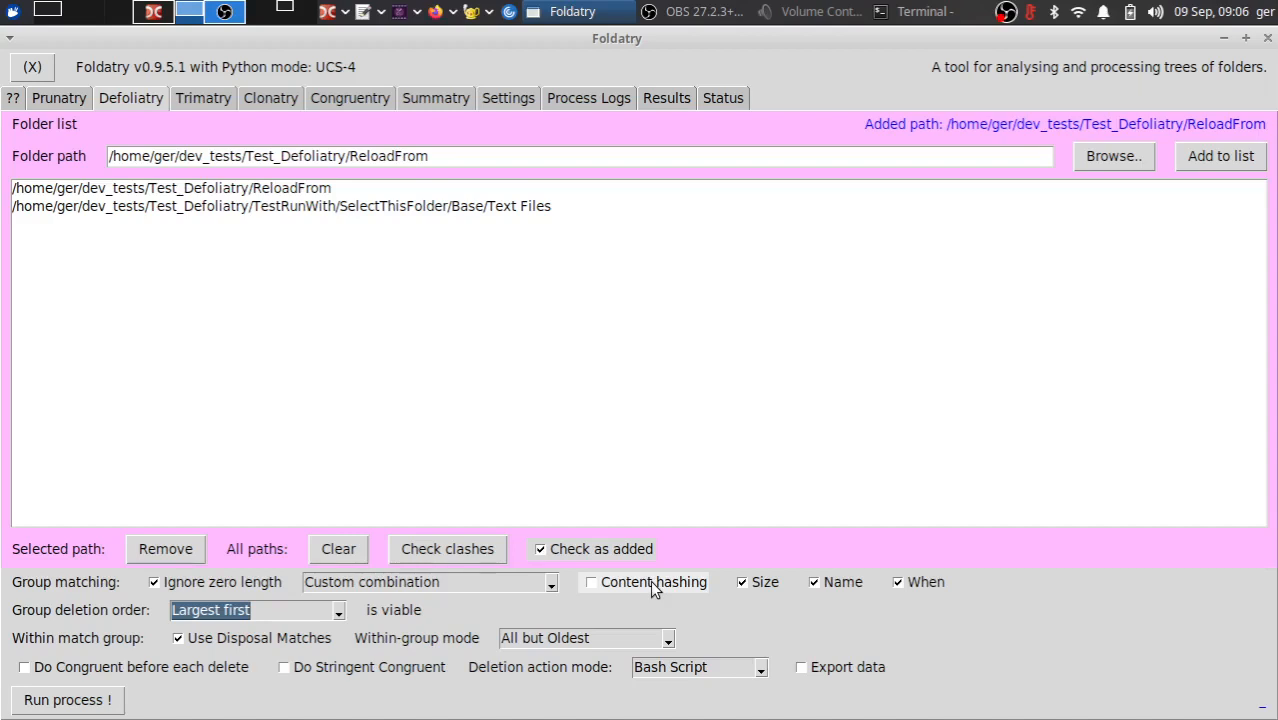
- Enable Do Congruent before each delete and Do Stringent Congruent, and set the deletion action mode to Direct Delete
left_click(72, 676)
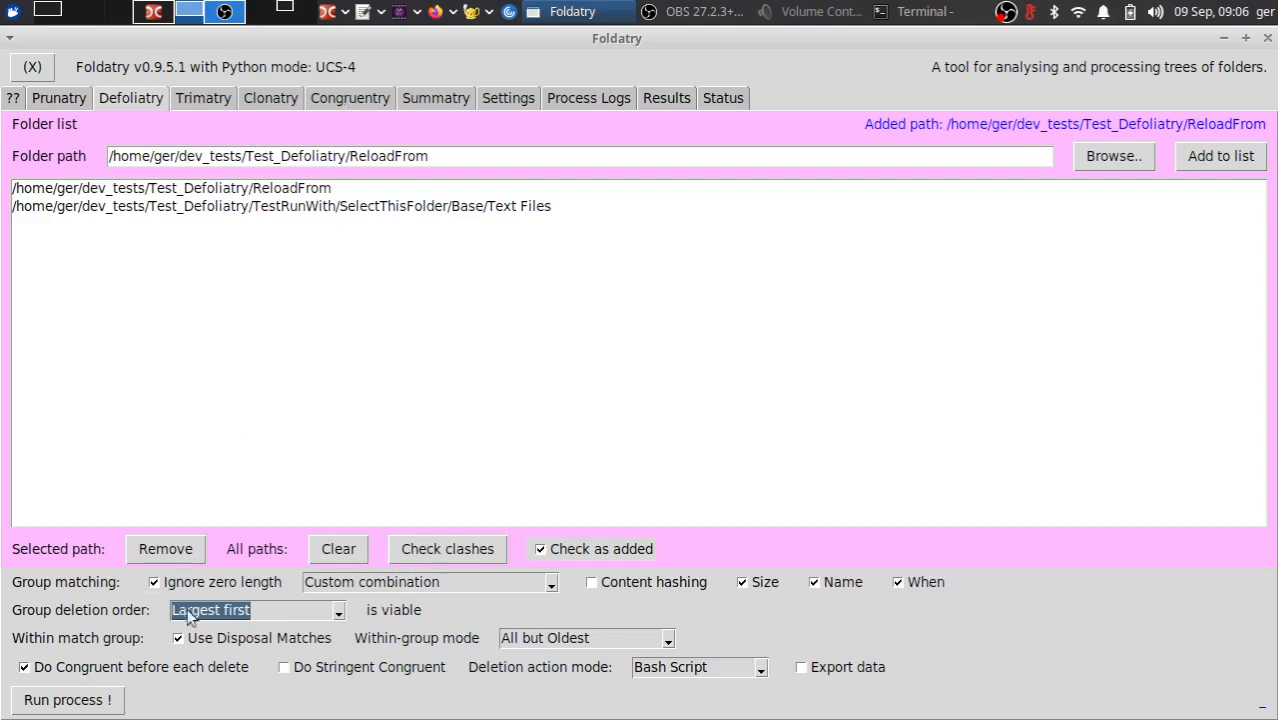
left_click(343, 677)
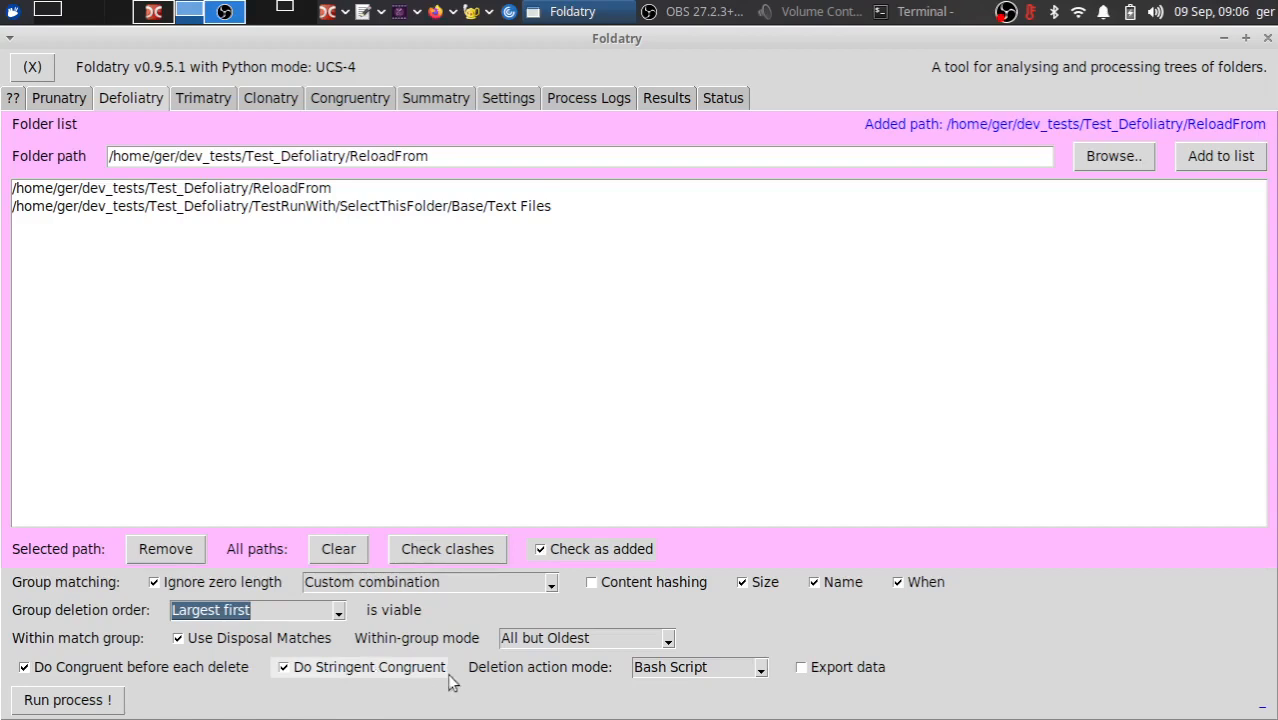
left_click(704, 672)
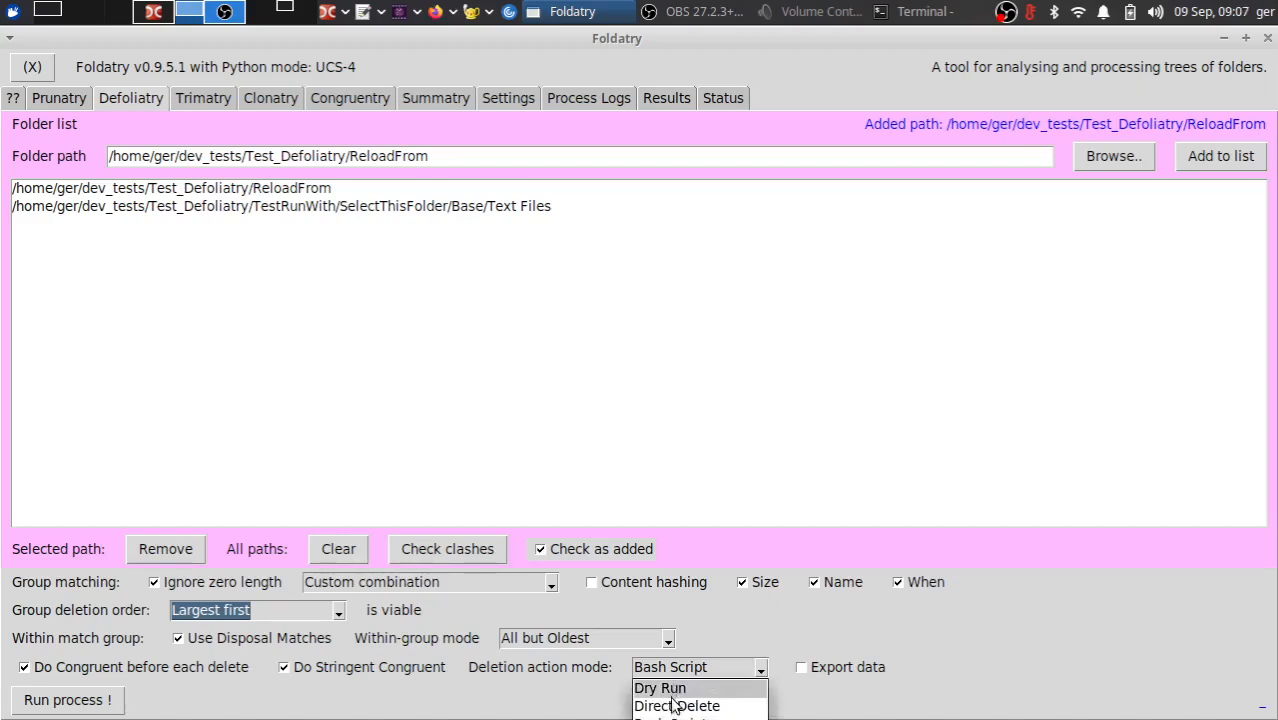
left_click(677, 707)
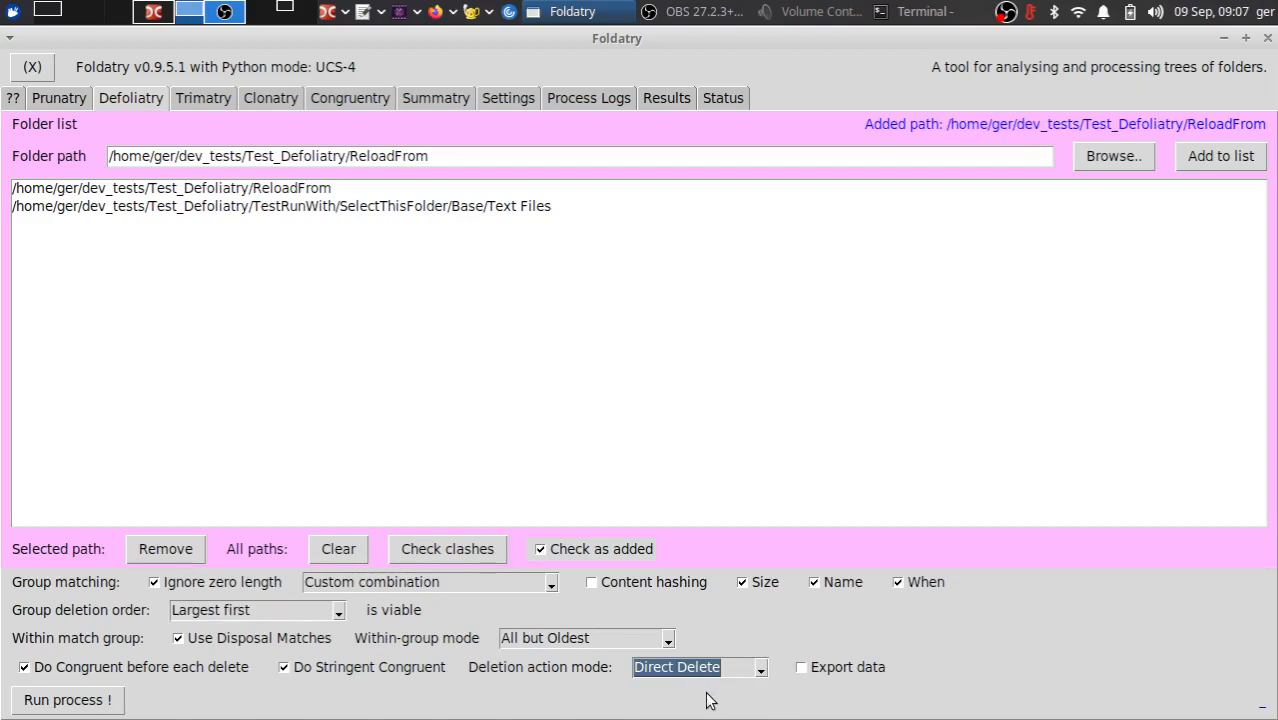